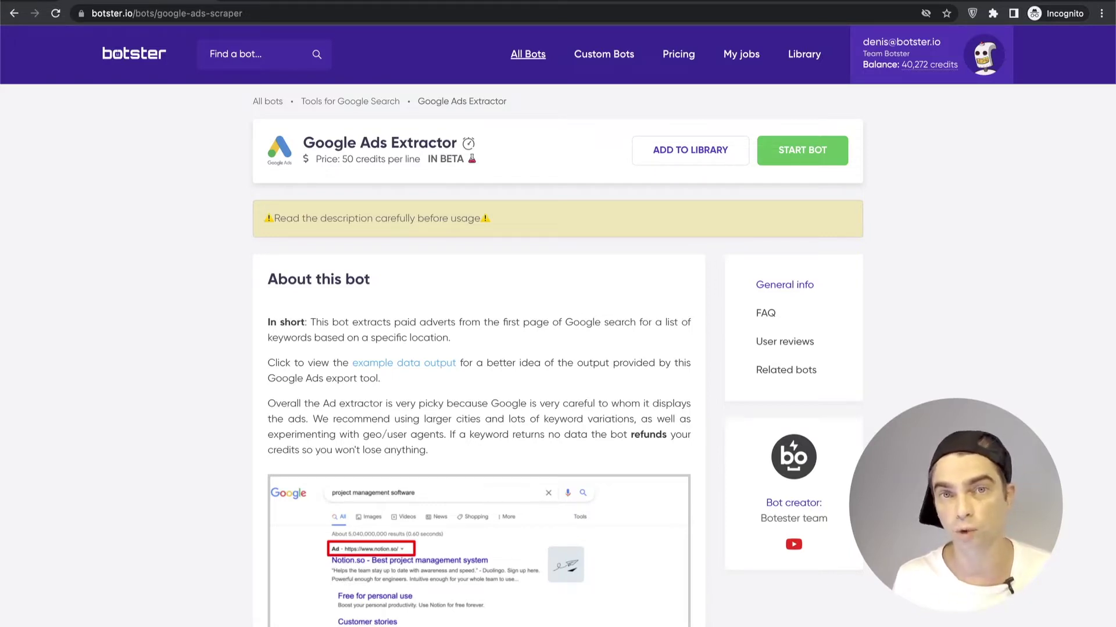
# Go back to Google and search for 'project management app'
pyautogui.press('super+bracketleft')
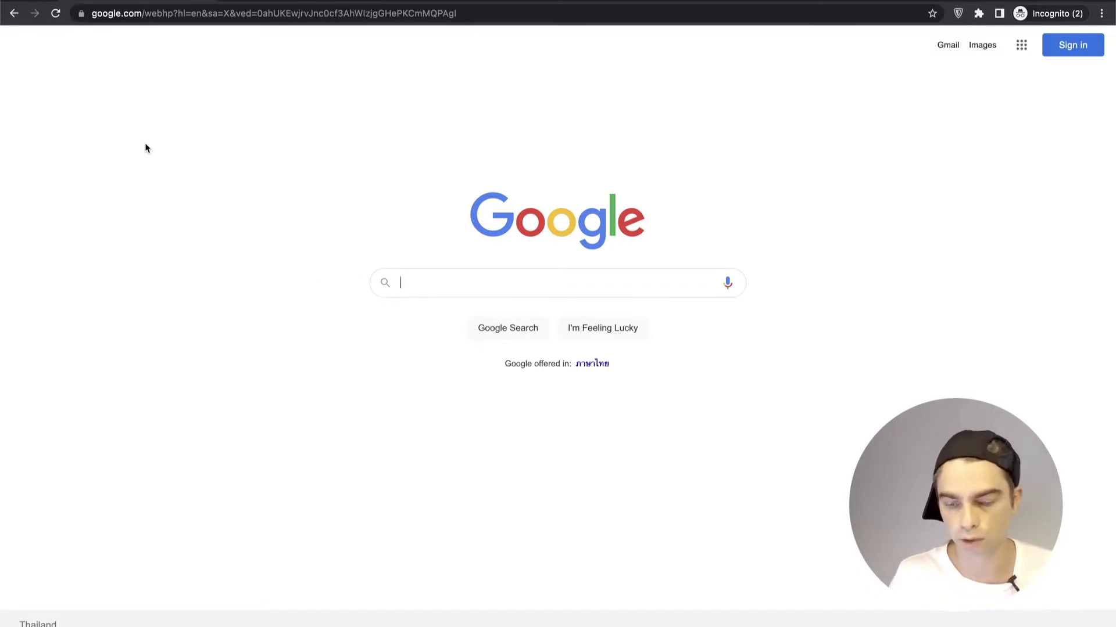
pyautogui.write('proj')
pyautogui.press('Down')
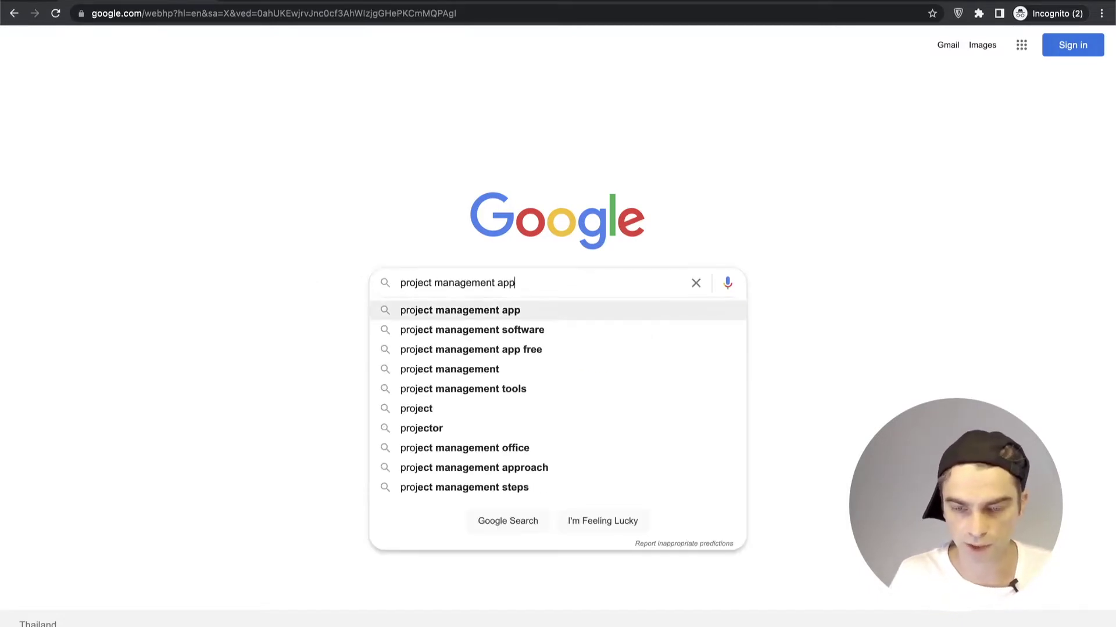
pyautogui.press('Return')
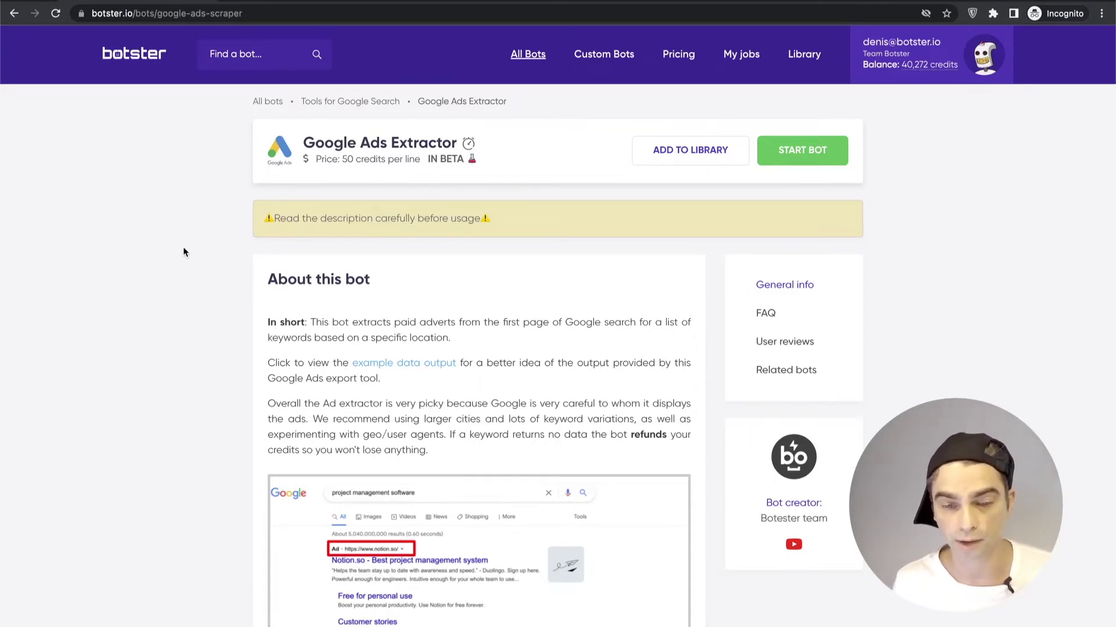
# Browse Botster's bot search and category list, then scroll through the bot page
pyautogui.click(251, 56)
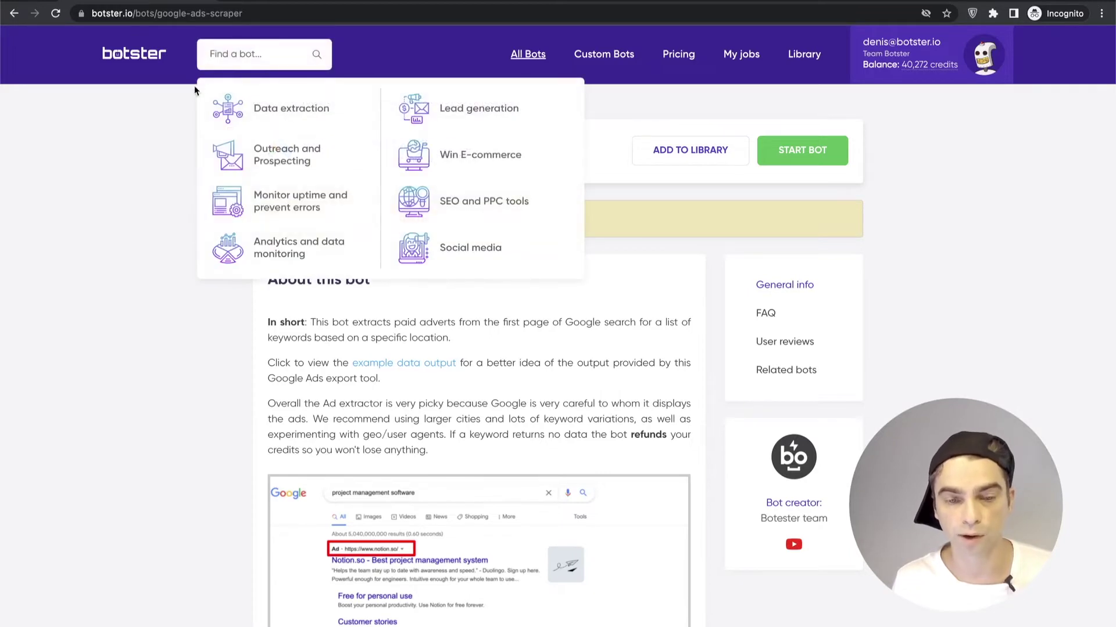
pyautogui.click(170, 118)
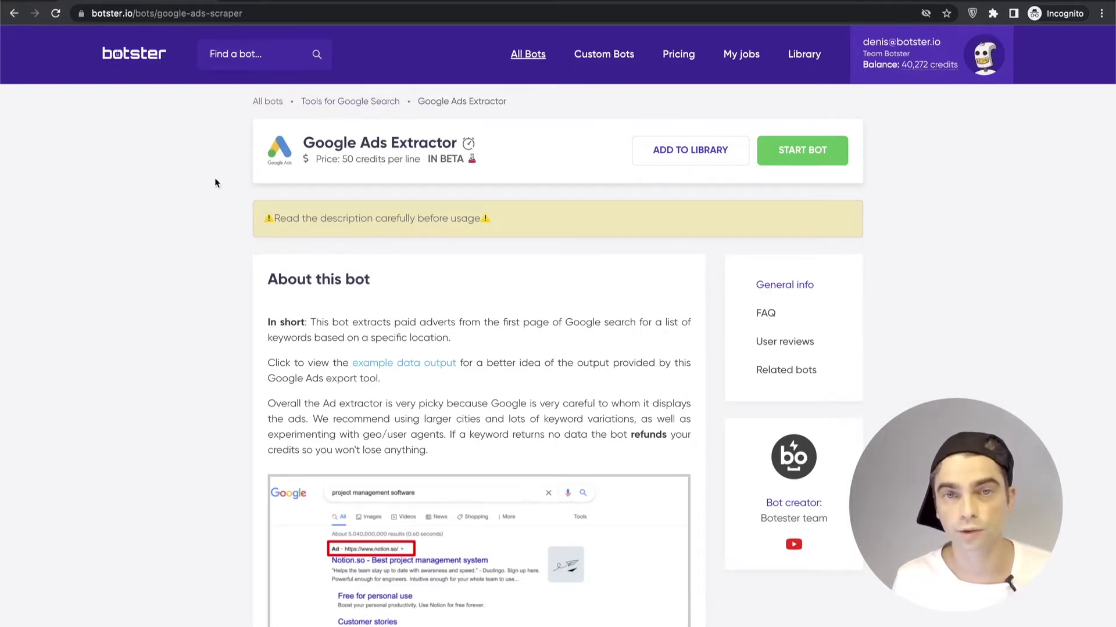
pyautogui.scroll(-3, 215, 183)
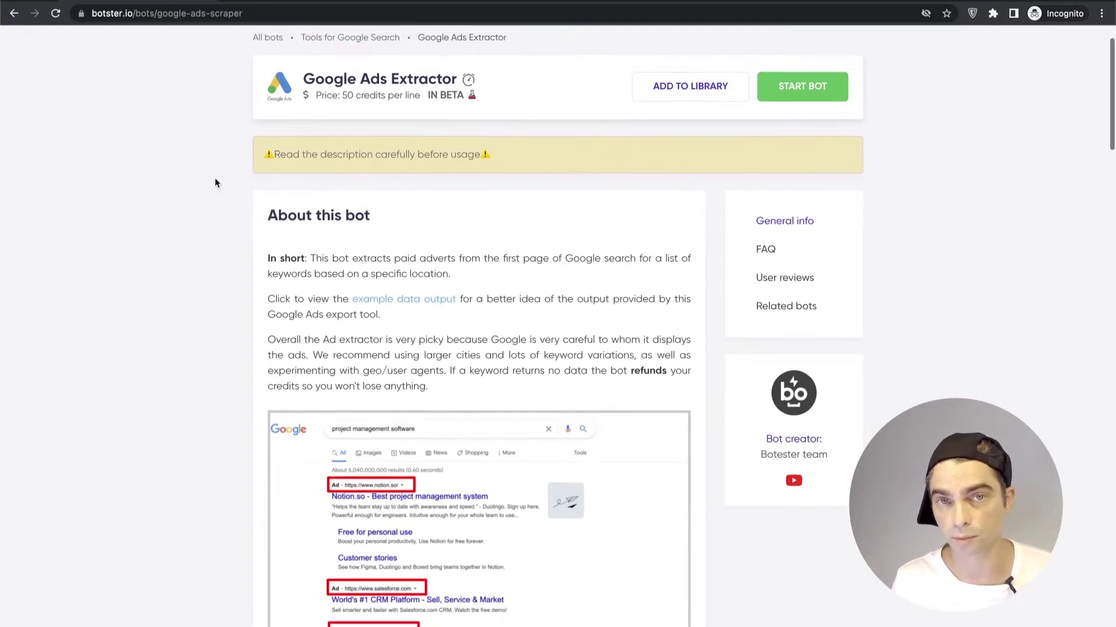
pyautogui.scroll(-3, 215, 183)
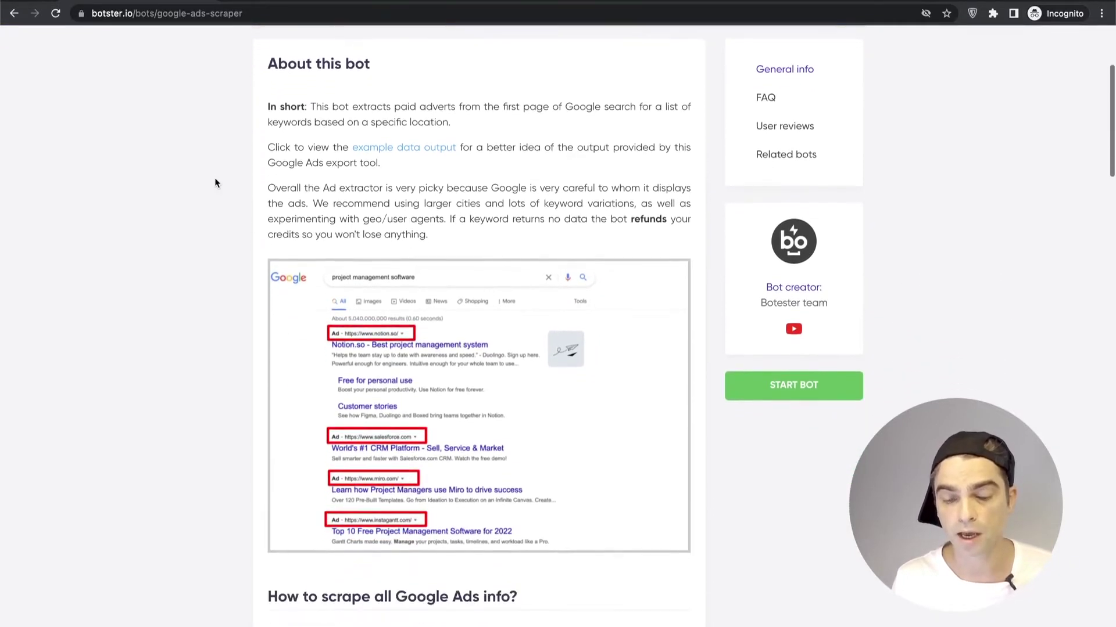
pyautogui.scroll(-6, 215, 183)
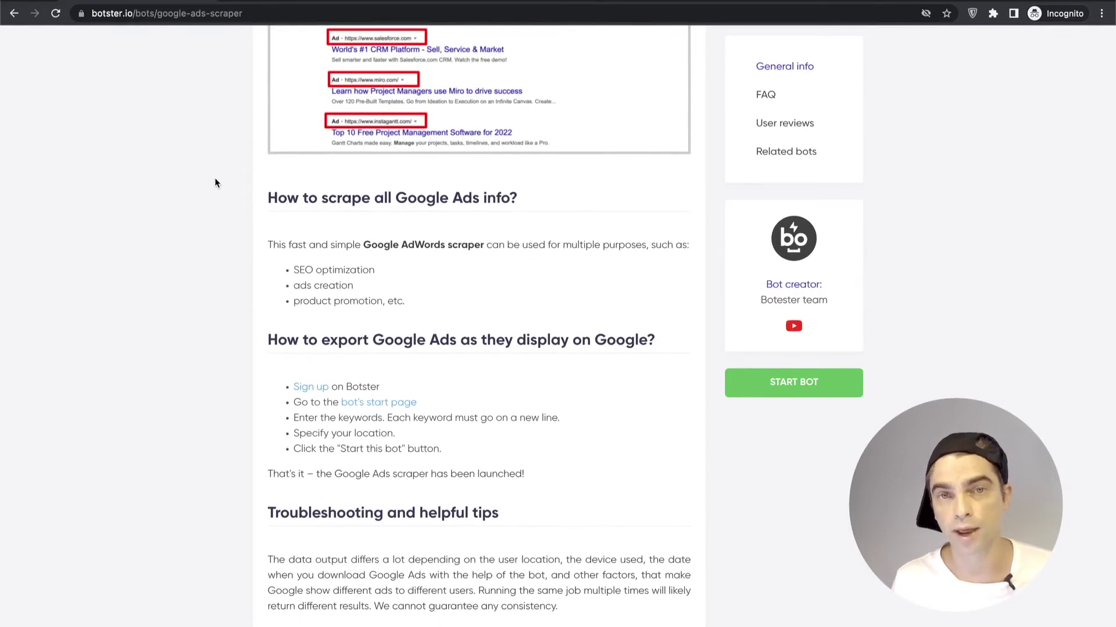
pyautogui.scroll(1, 215, 183)
pyautogui.scroll(10, 215, 183)
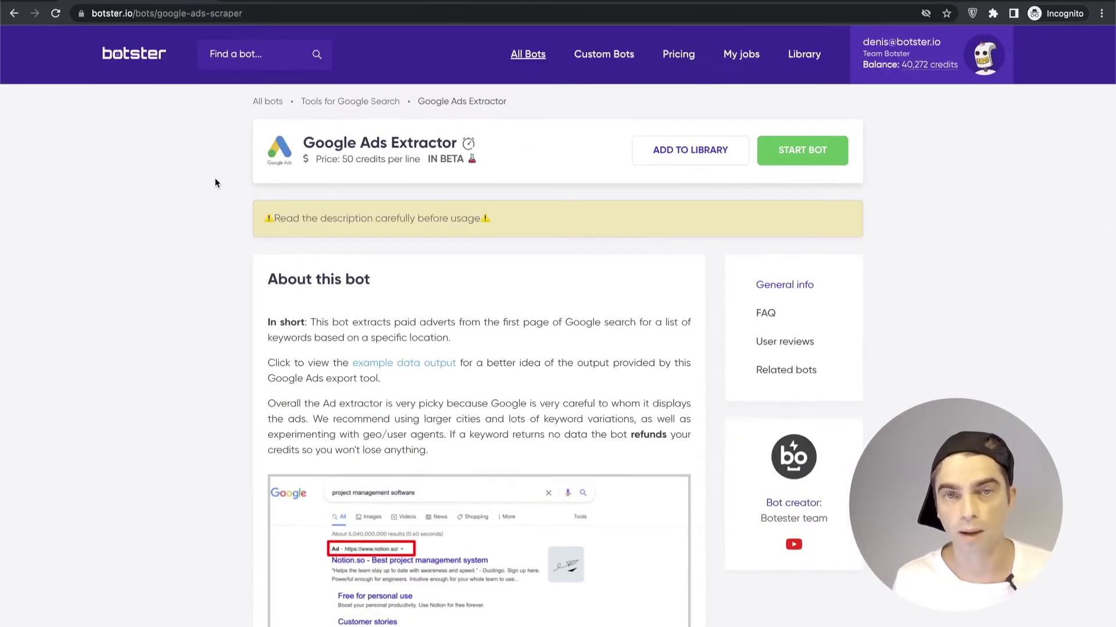
# Open the Google Ads Extractor start form and enter the job name 'Ads extraction demo'
pyautogui.click(804, 165)
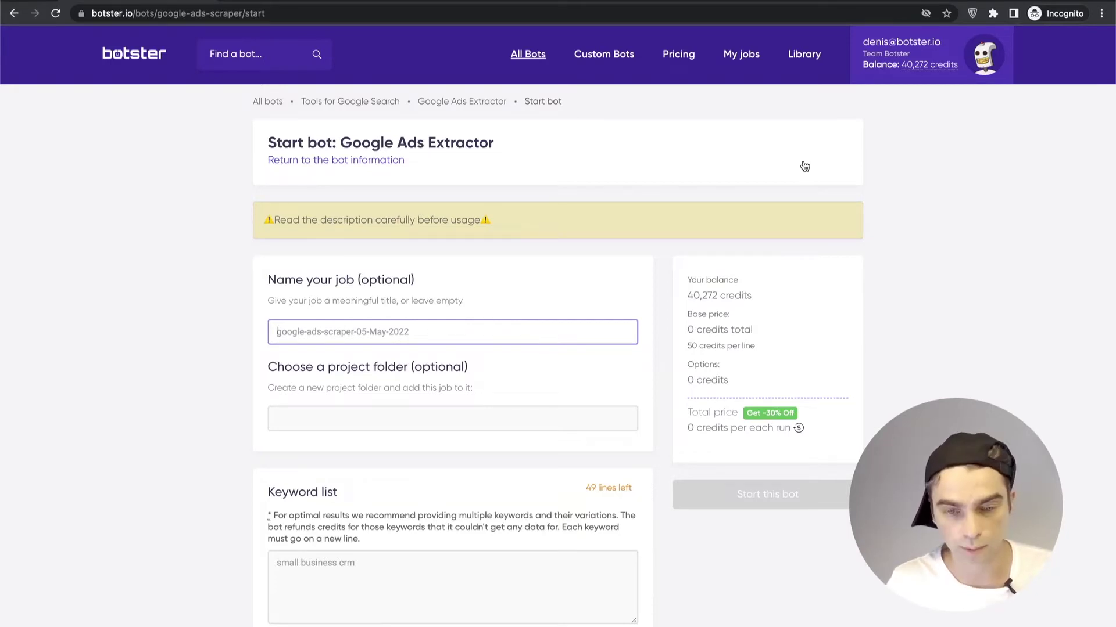
pyautogui.write('Ads ')
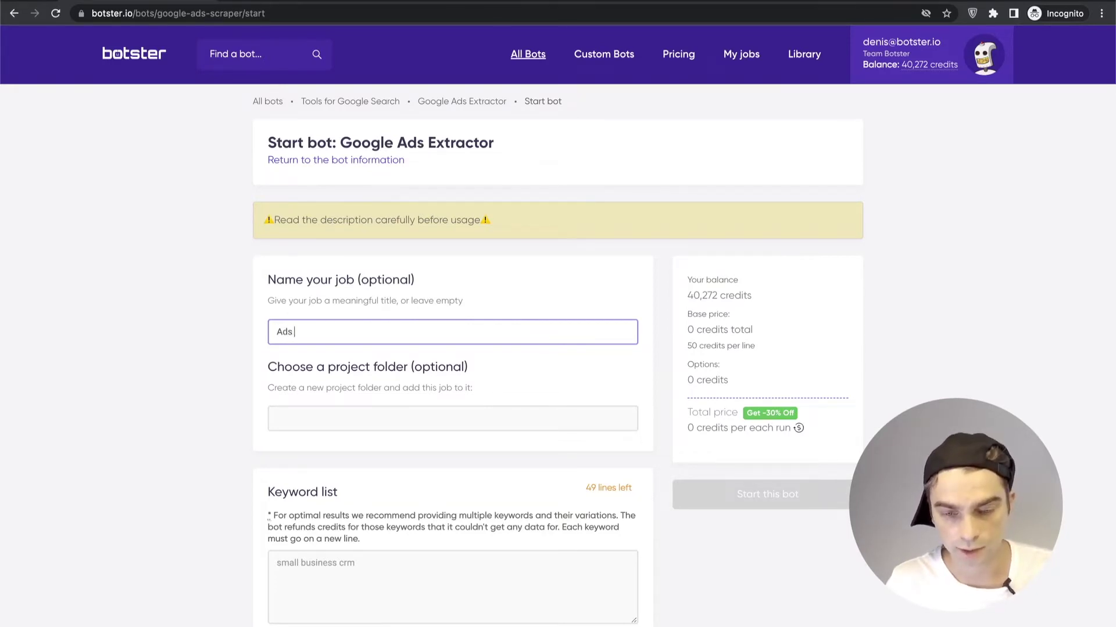
pyautogui.write('extraction demo')
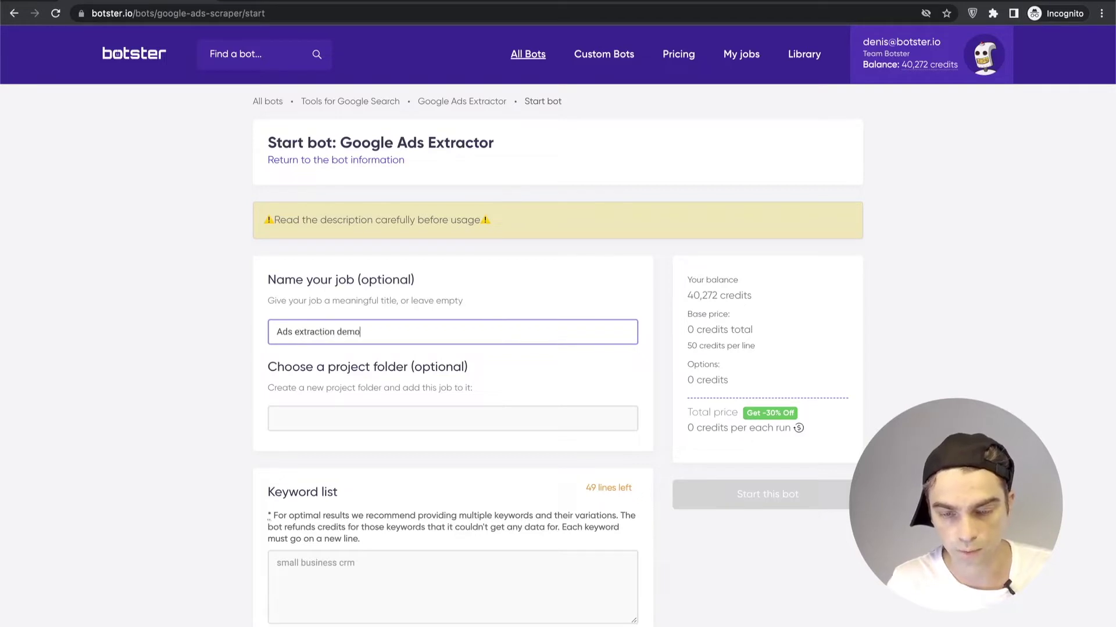
pyautogui.press('Return')
pyautogui.scroll(-1, 683, 180)
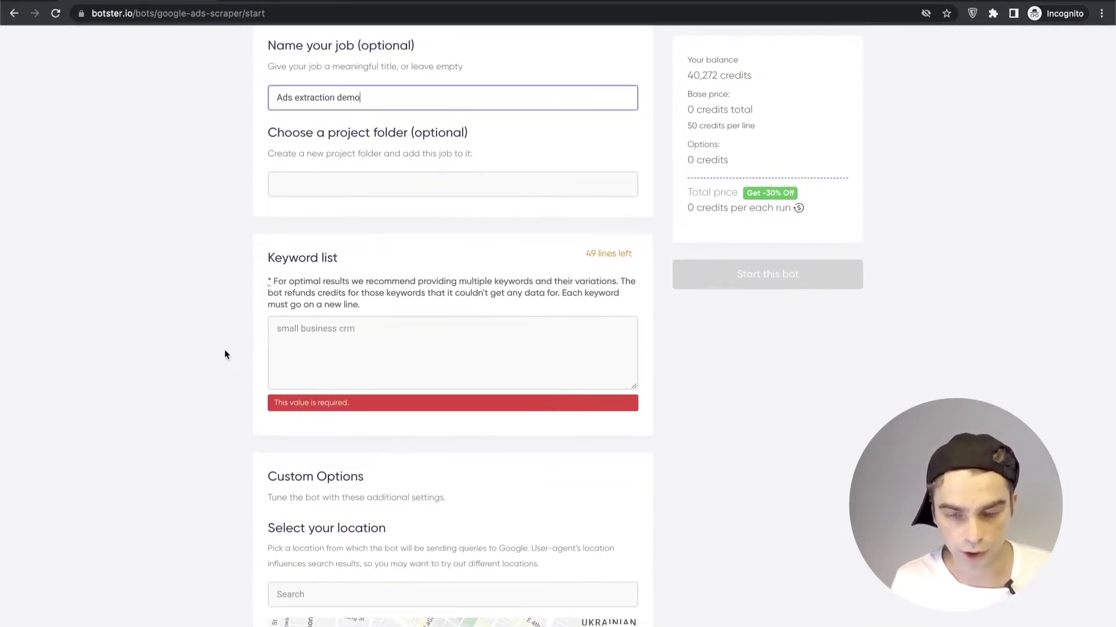
# Paste seven lawyer keywords from the TextEdit notes, lawyer services to lawyer versus attorney, into the keyword list
pyautogui.click(333, 349)
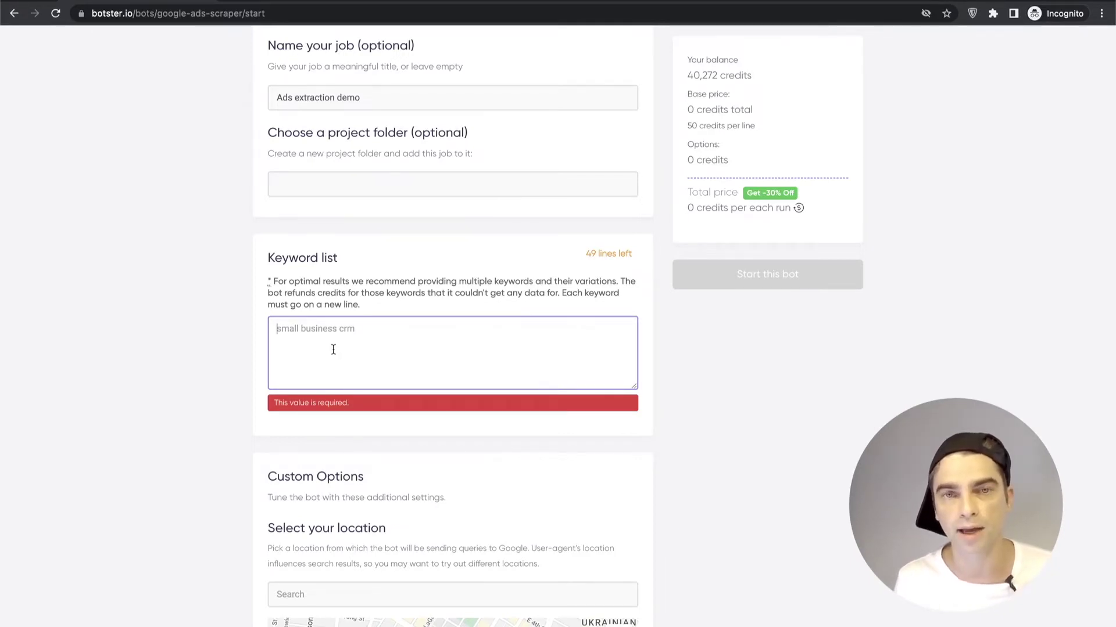
pyautogui.write('lawyer services')
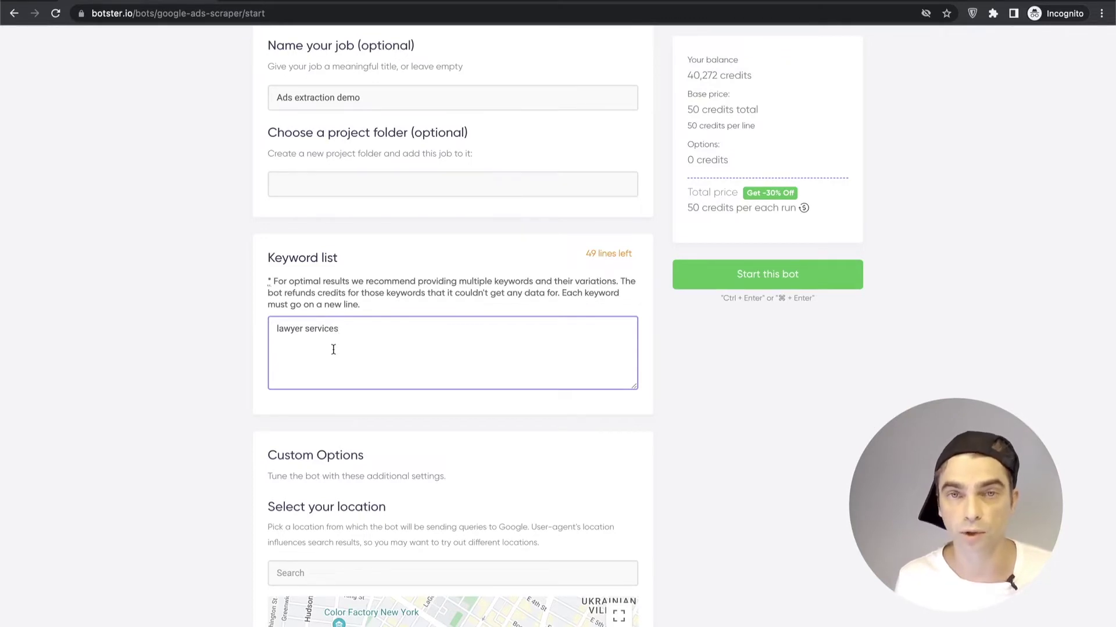
pyautogui.press('super+Tab')
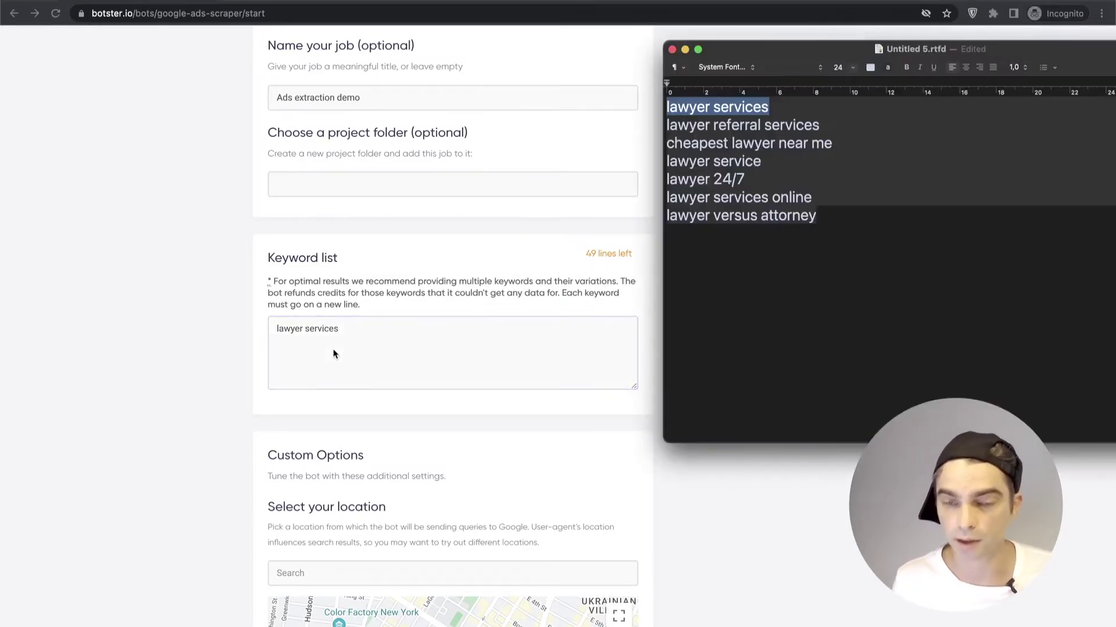
pyautogui.click(777, 262)
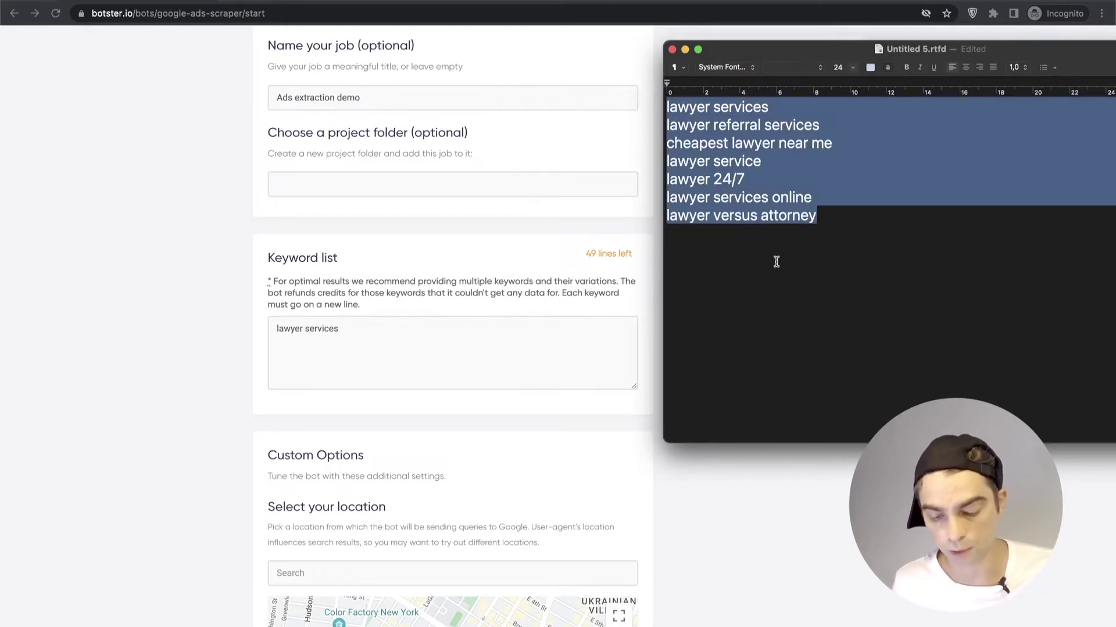
pyautogui.press('super+Tab')
pyautogui.write('lawyer services lawyer referral services cheapest lawyer near me lawyer service lawyer 24/7 lawyer services online lawyer versus attorney')
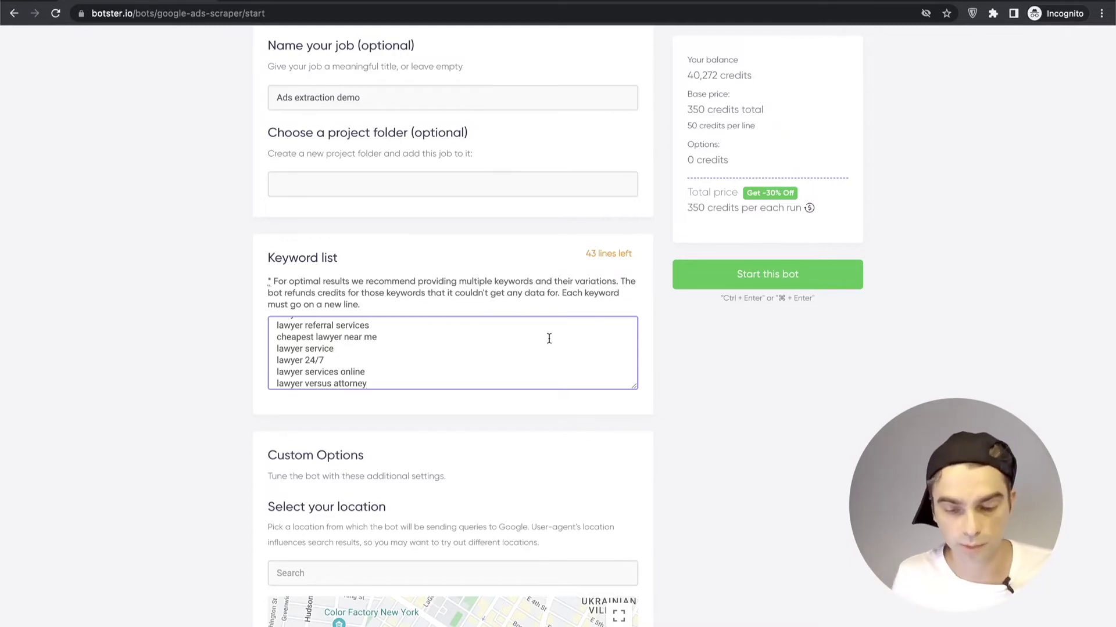
pyautogui.scroll(-3, 227, 324)
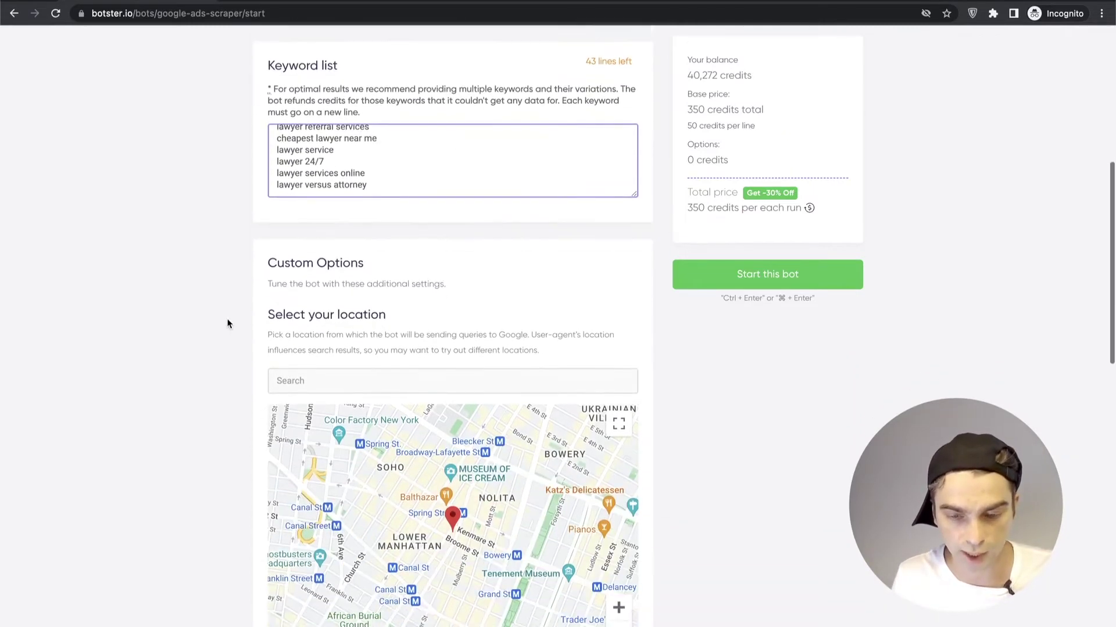
pyautogui.scroll(-2, 228, 324)
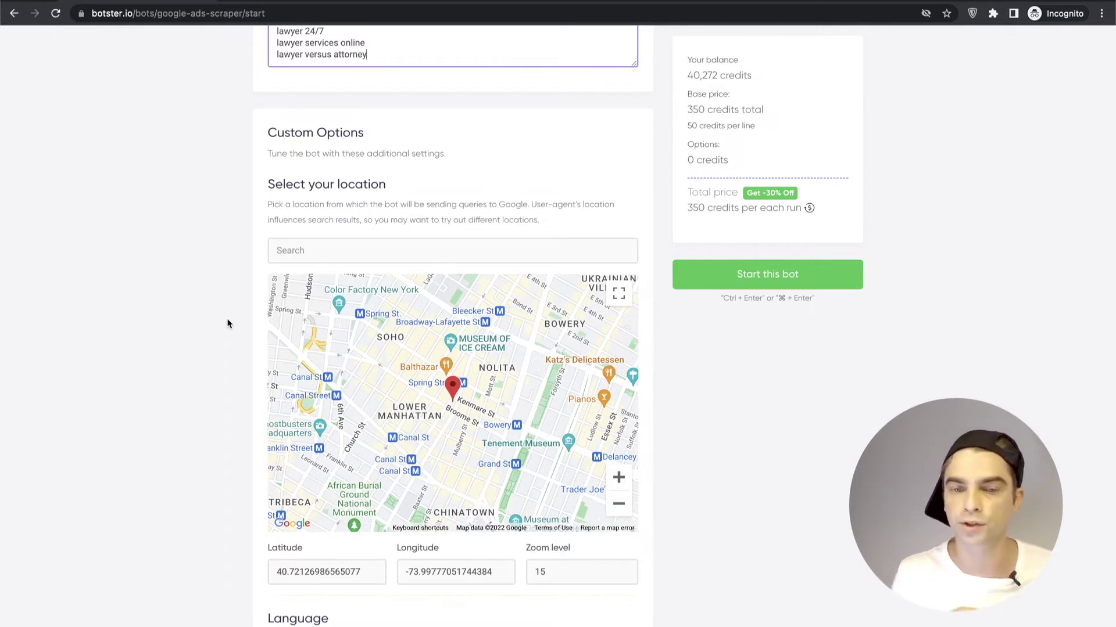
pyautogui.scroll(1, 228, 324)
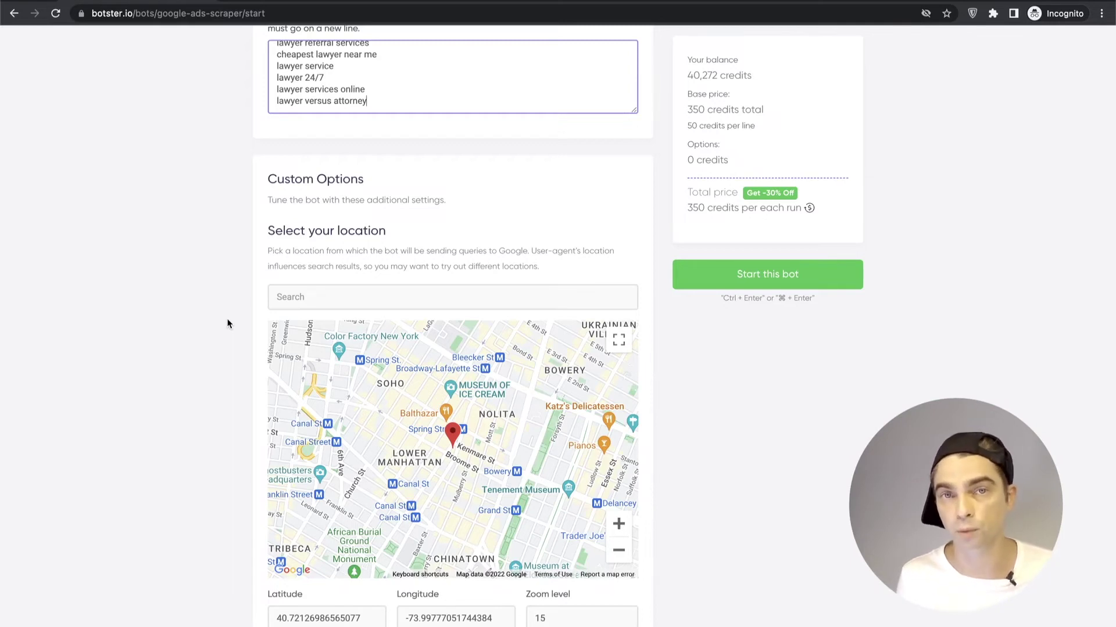
pyautogui.scroll(-1, 227, 324)
# Search 'miam' and choose Miami, FL, USA as the job location
pyautogui.click(348, 281)
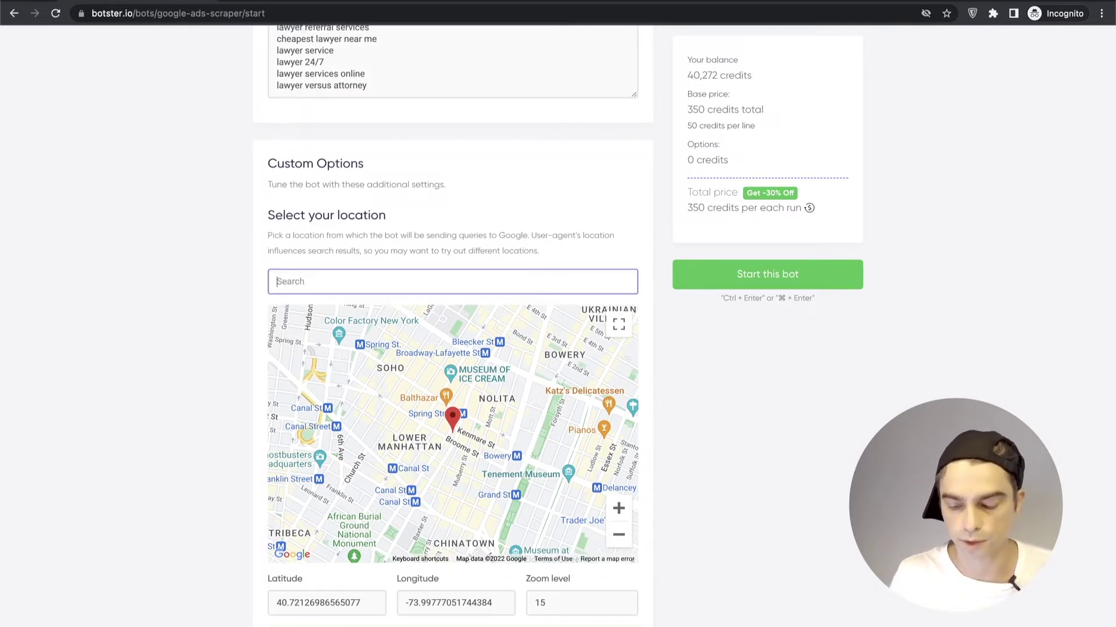
pyautogui.write('miam')
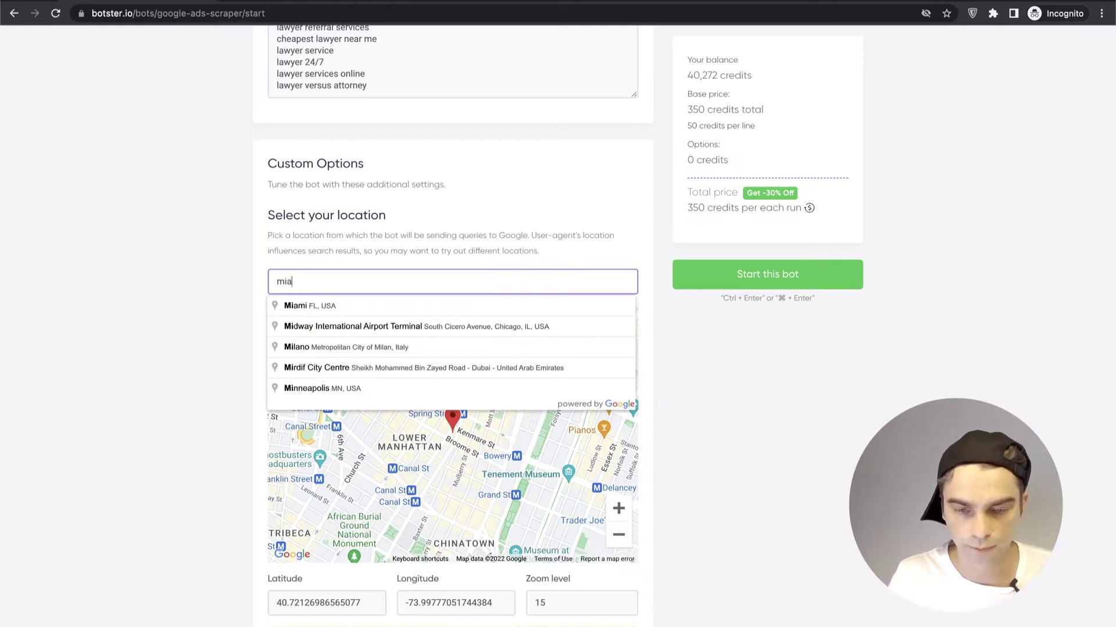
pyautogui.click(308, 314)
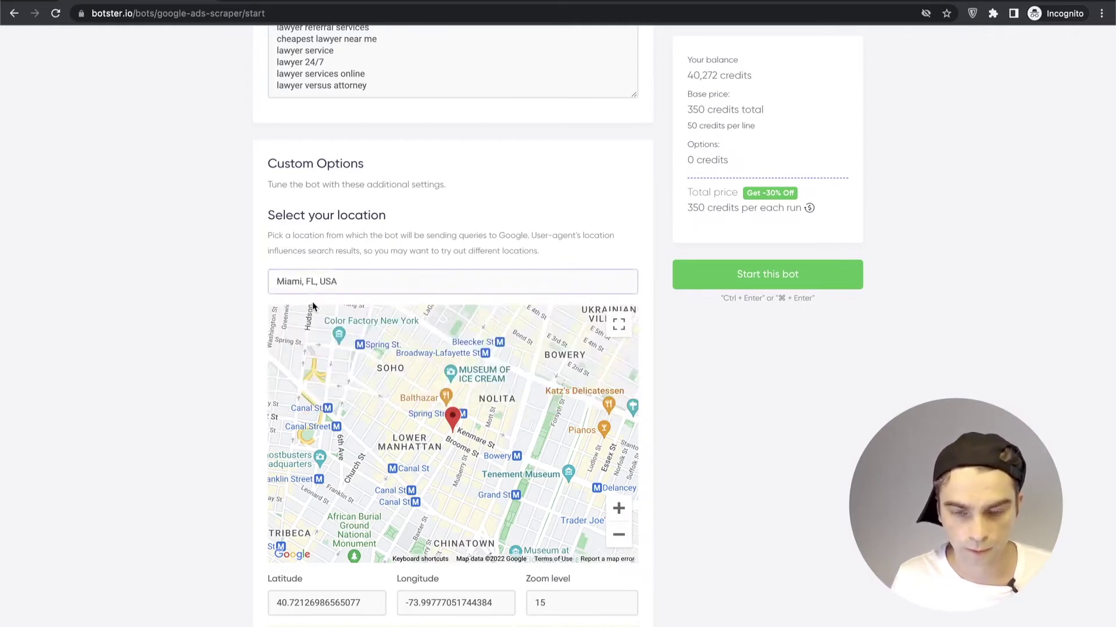
pyautogui.scroll(-2, 246, 311)
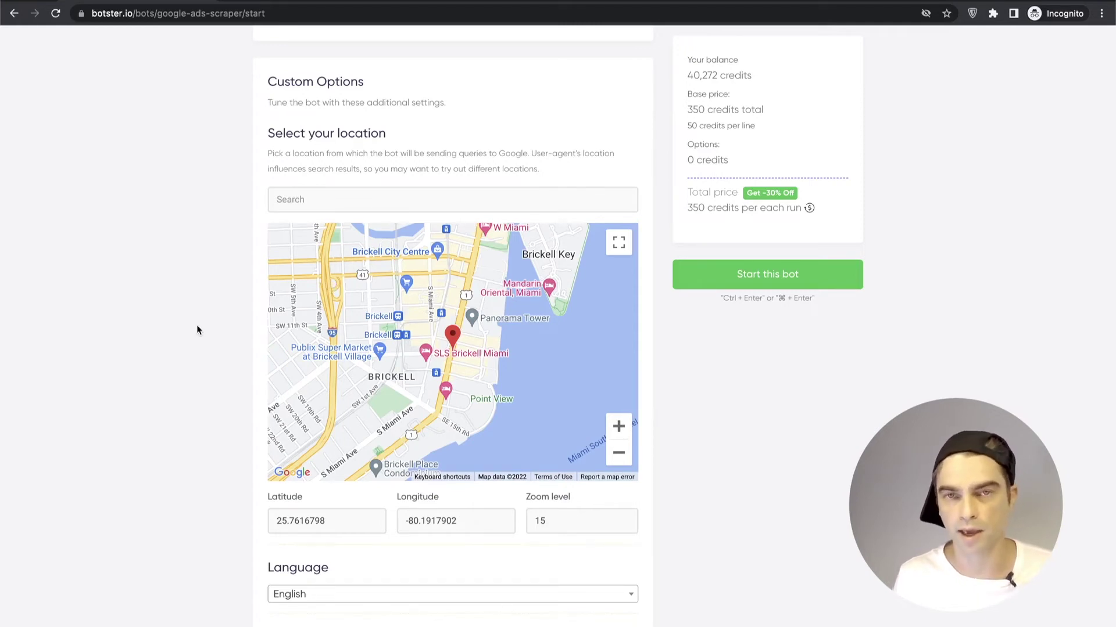
pyautogui.scroll(-6, 197, 330)
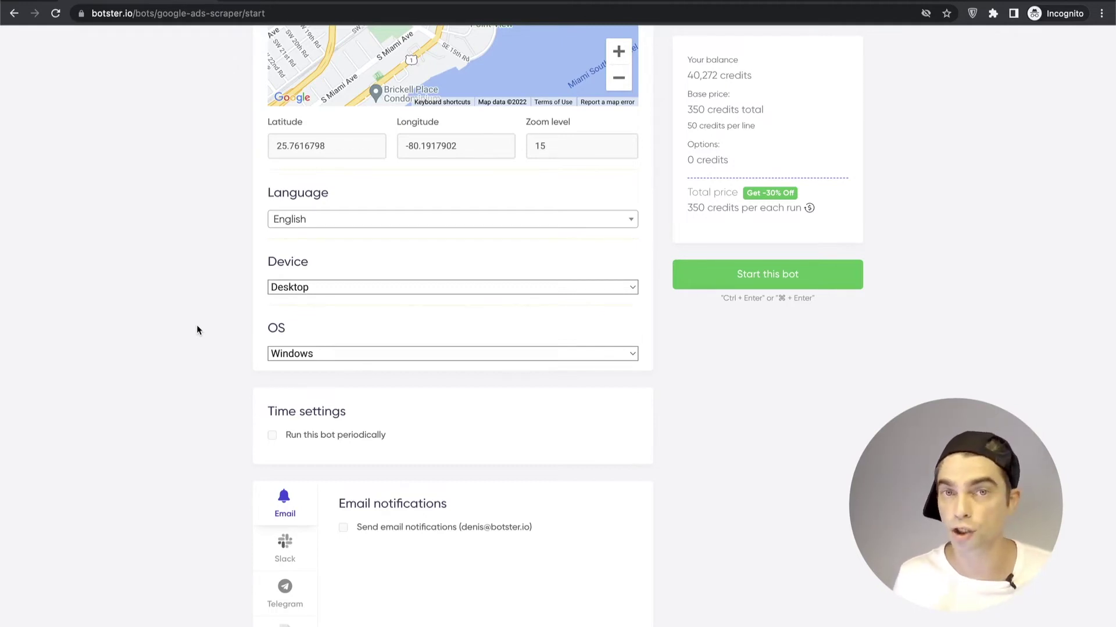
# Change the device from Desktop to Mobile and the operating system to iOS
pyautogui.scroll(-1, 197, 325)
pyautogui.click(301, 270)
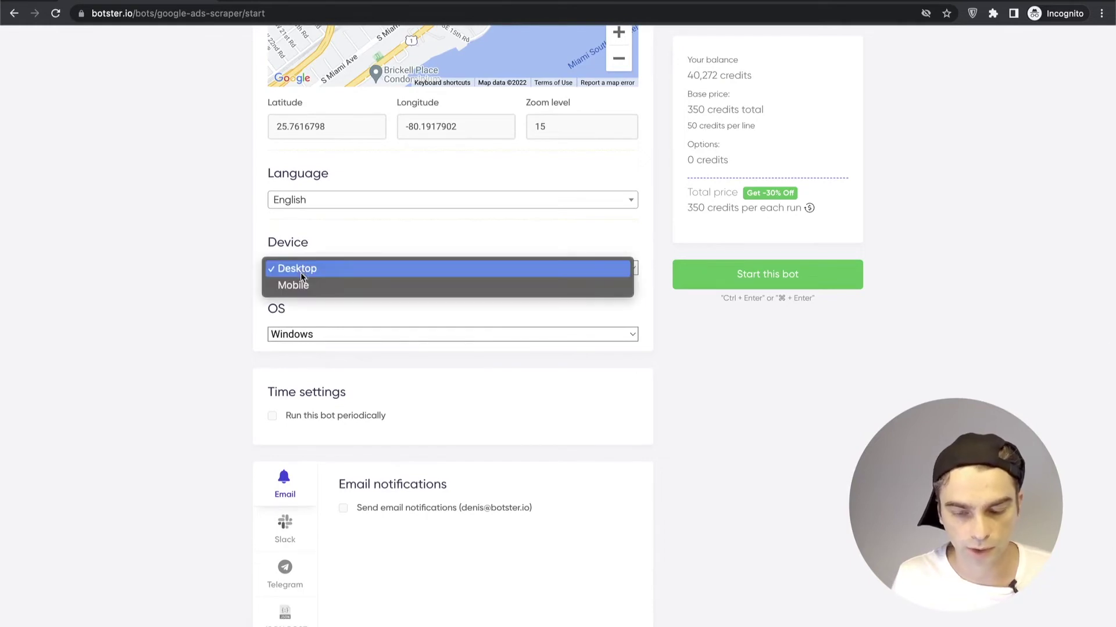
pyautogui.click(299, 285)
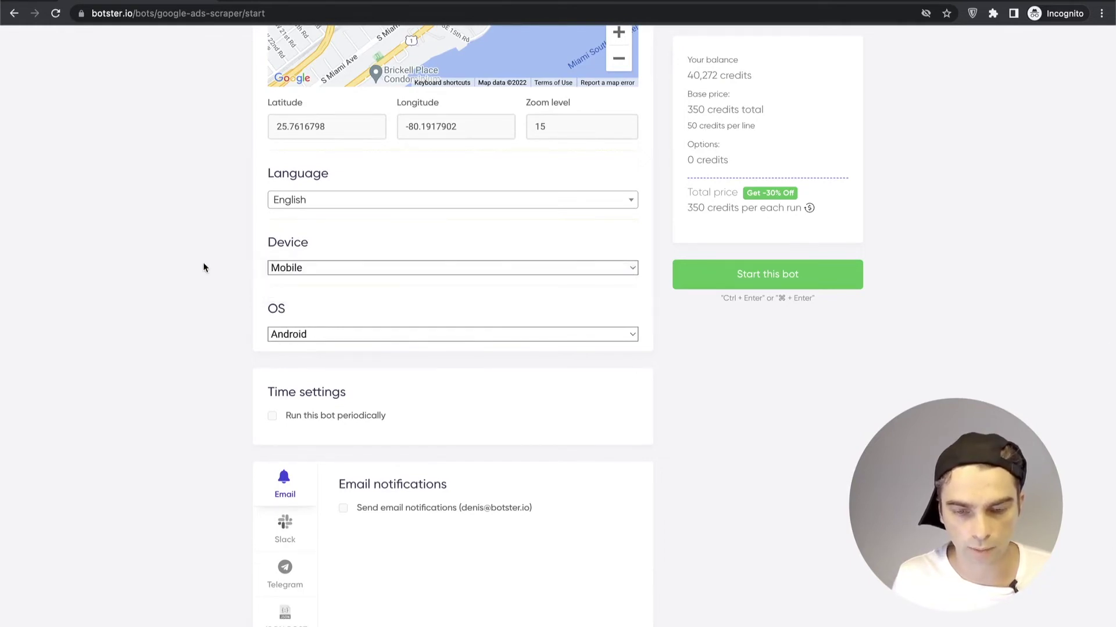
pyautogui.scroll(-3, 204, 260)
pyautogui.click(306, 248)
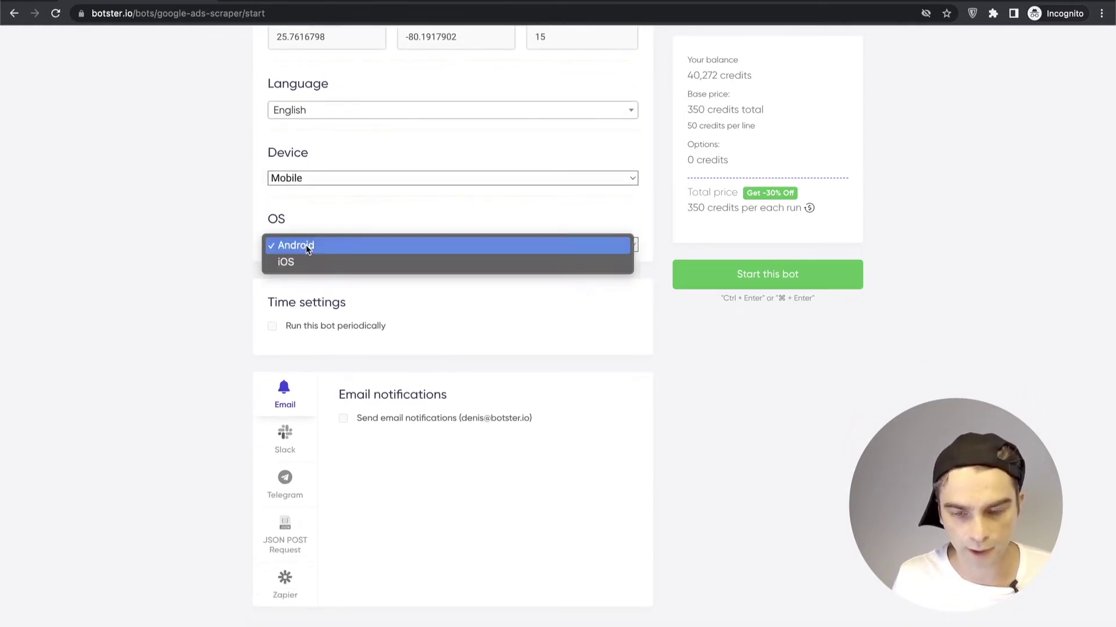
pyautogui.click(294, 263)
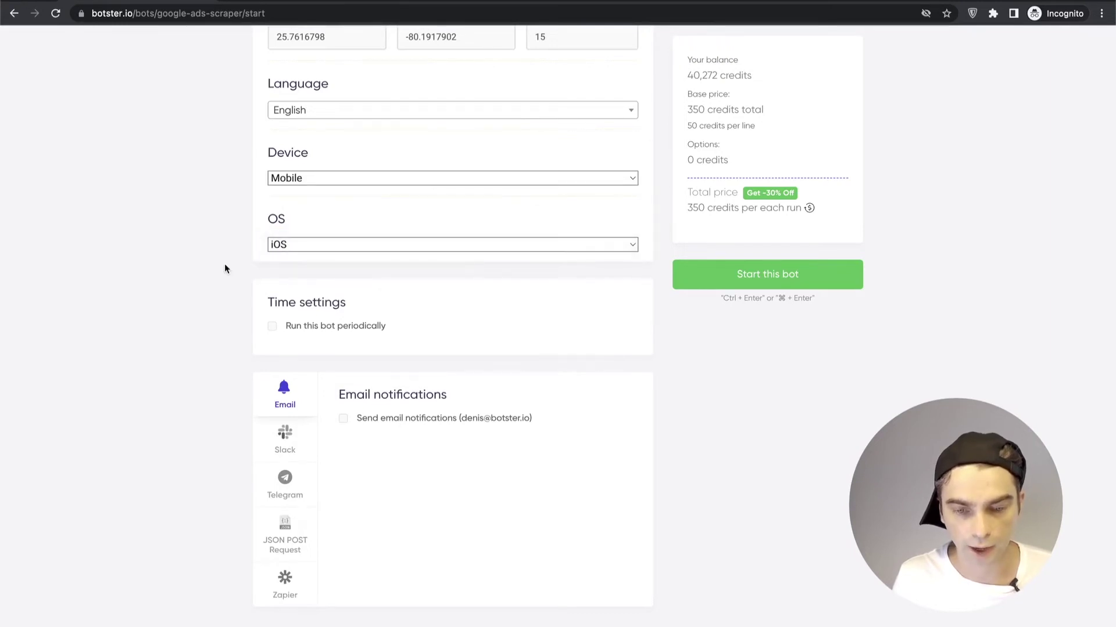
pyautogui.scroll(1, 224, 269)
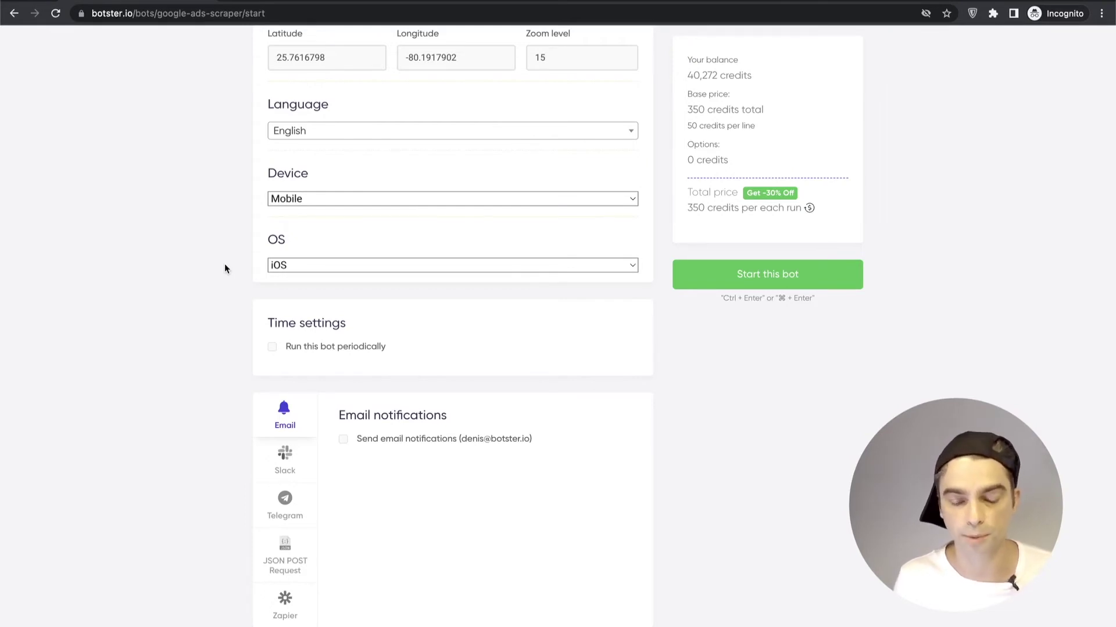
pyautogui.scroll(-2, 224, 264)
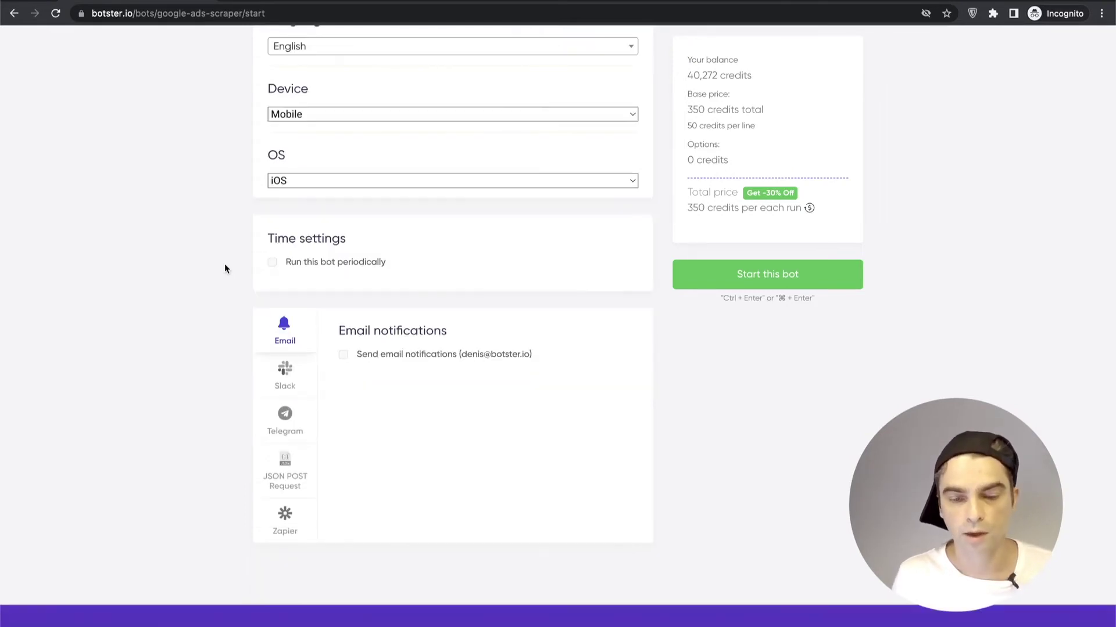
# Switch periodic runs and email notifications with attached results on, then turn both back off
pyautogui.click(288, 264)
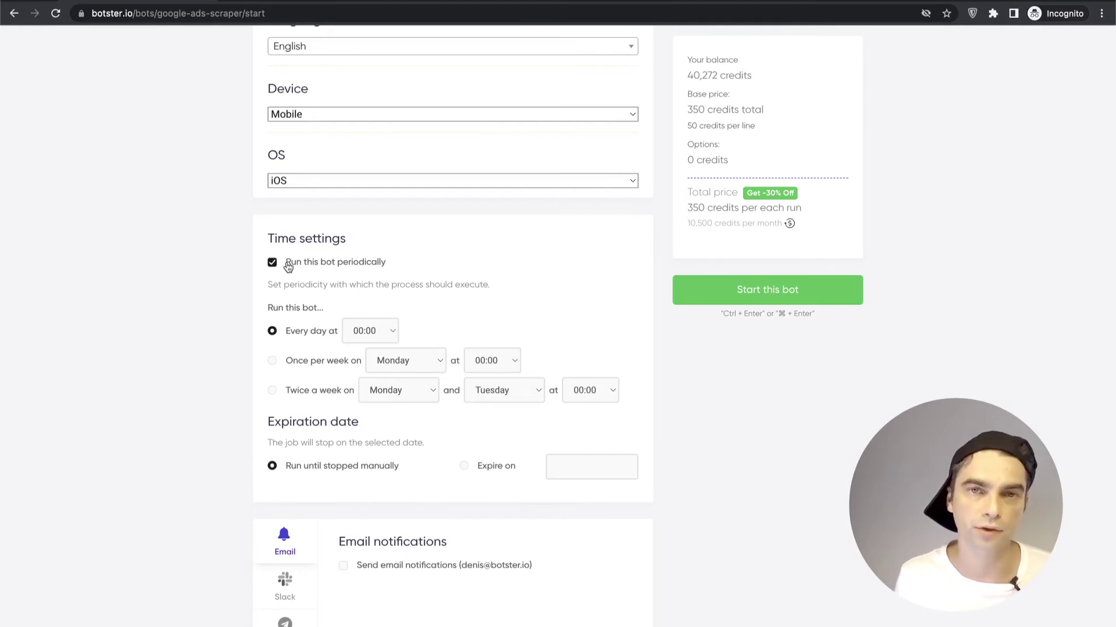
pyautogui.click(288, 265)
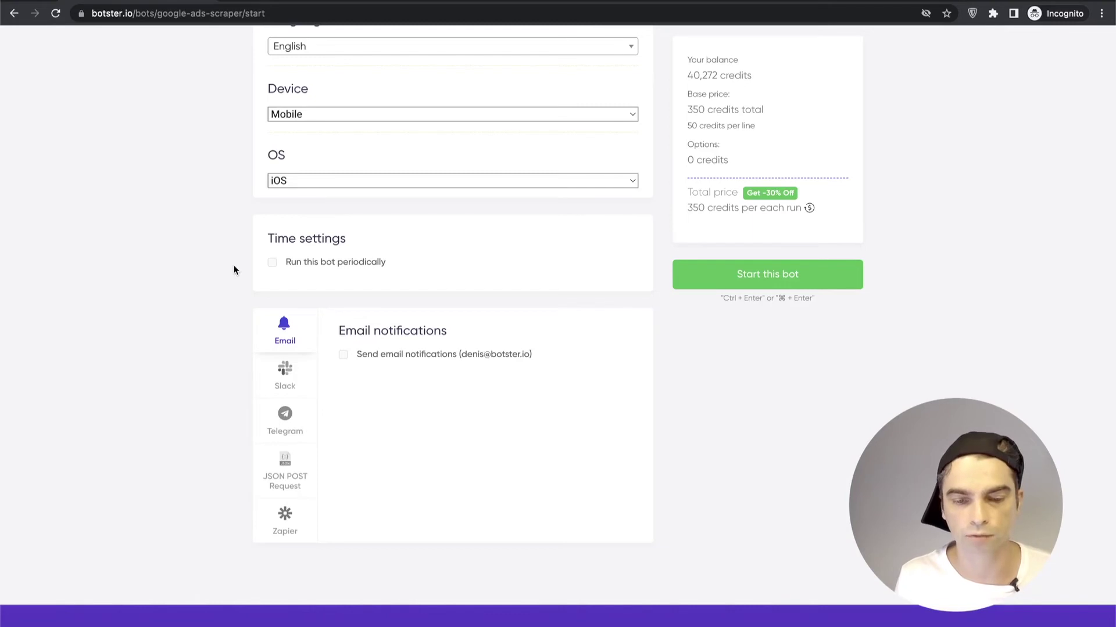
pyautogui.scroll(-3, 235, 269)
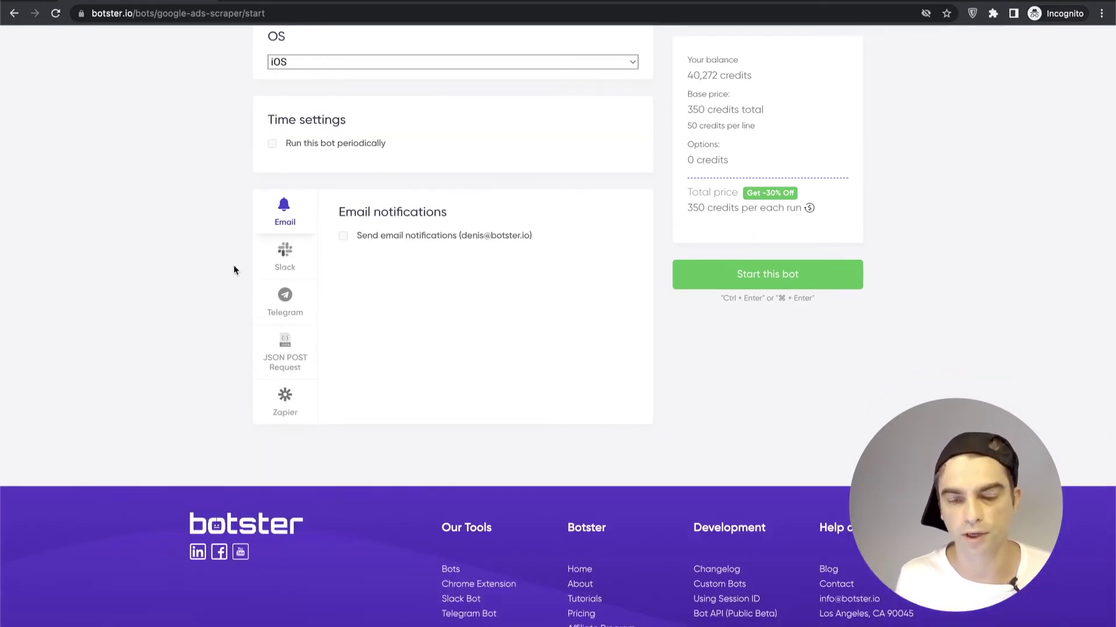
pyautogui.click(393, 236)
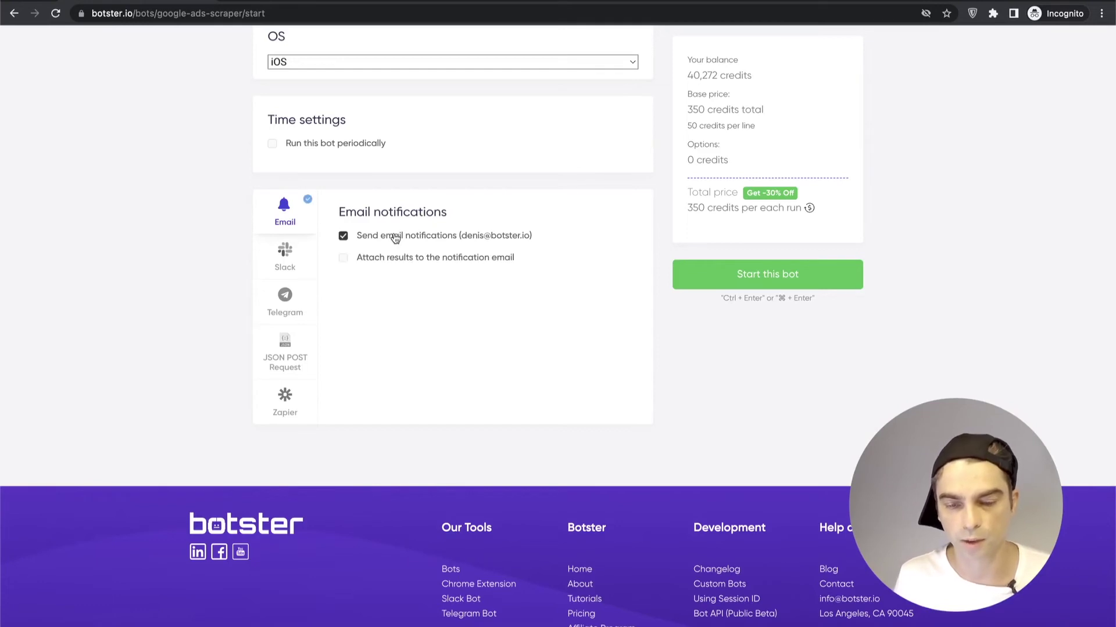
pyautogui.click(387, 260)
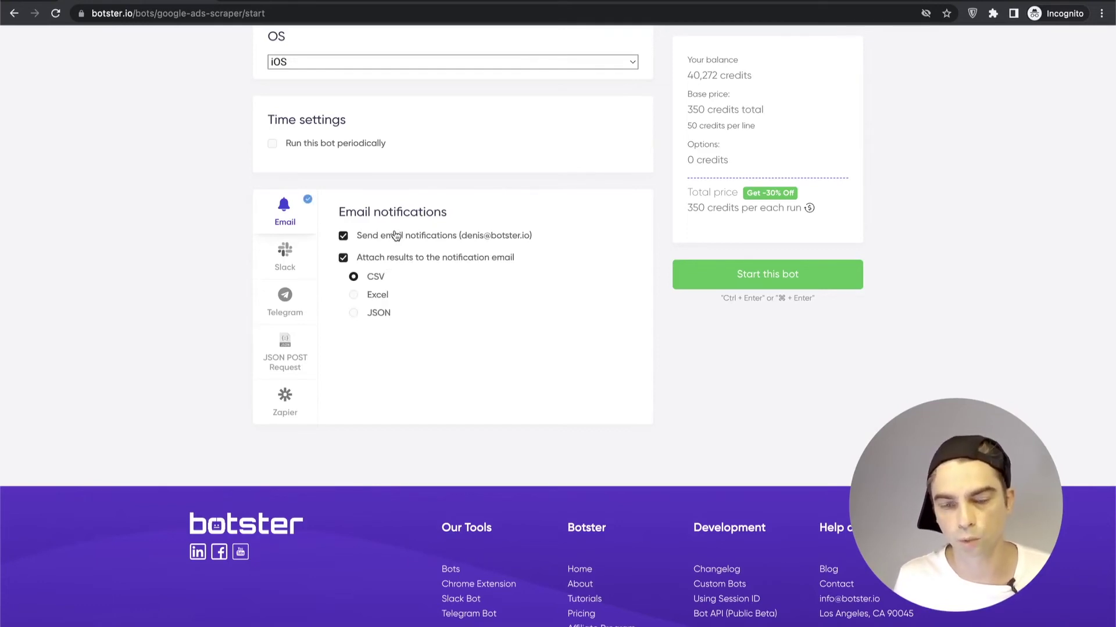
pyautogui.click(395, 236)
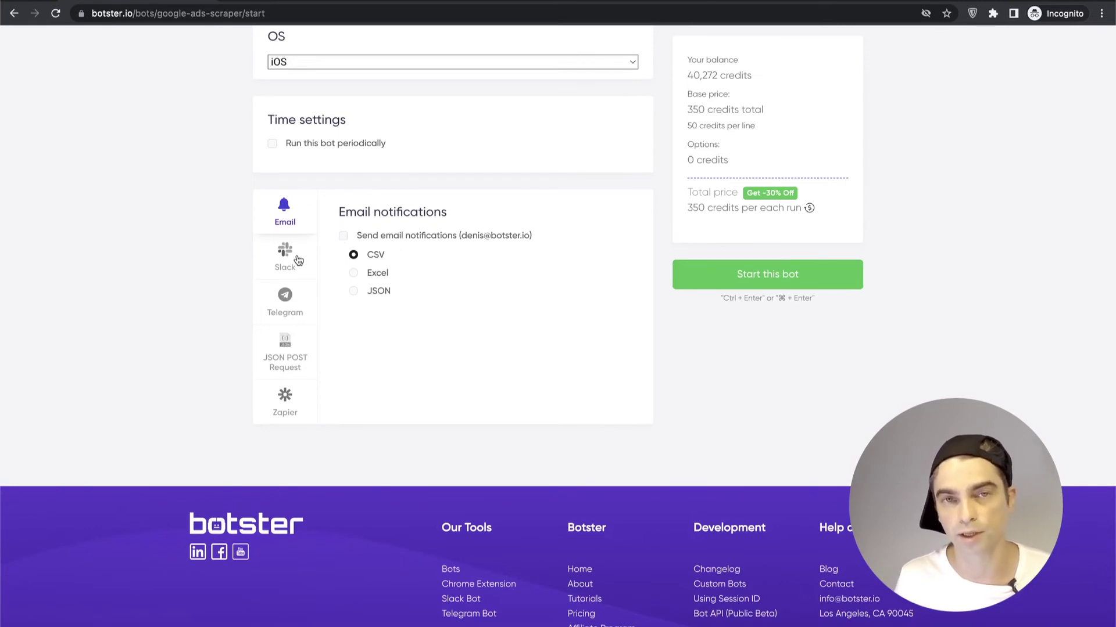
# Look over the JSON POST and Zapier notification settings, then start the bot
pyautogui.click(293, 365)
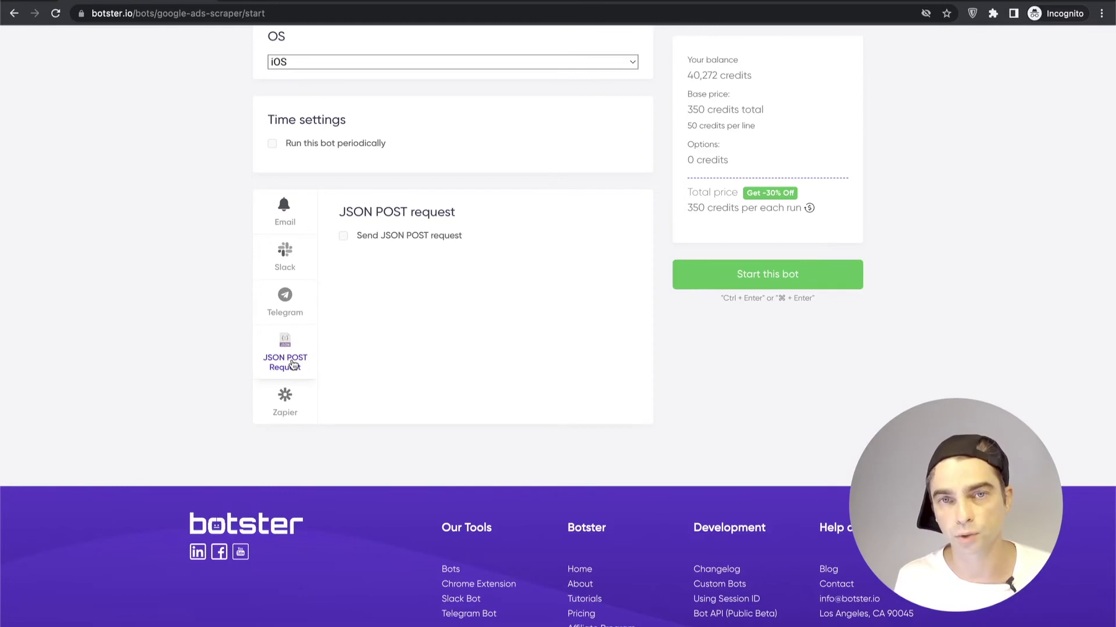
pyautogui.click(291, 402)
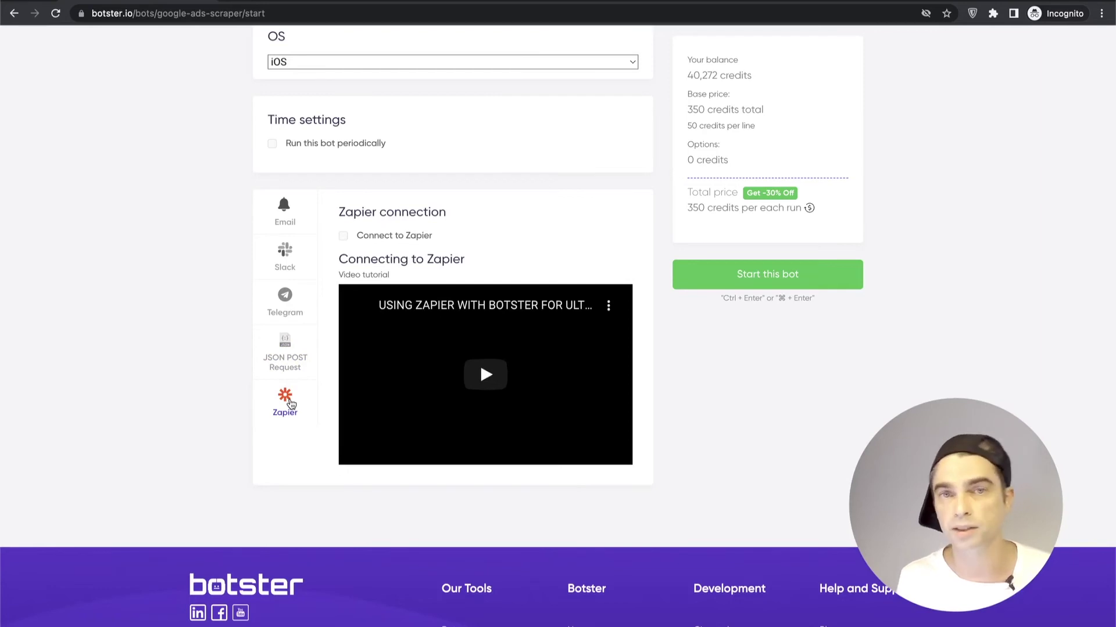
pyautogui.click(284, 212)
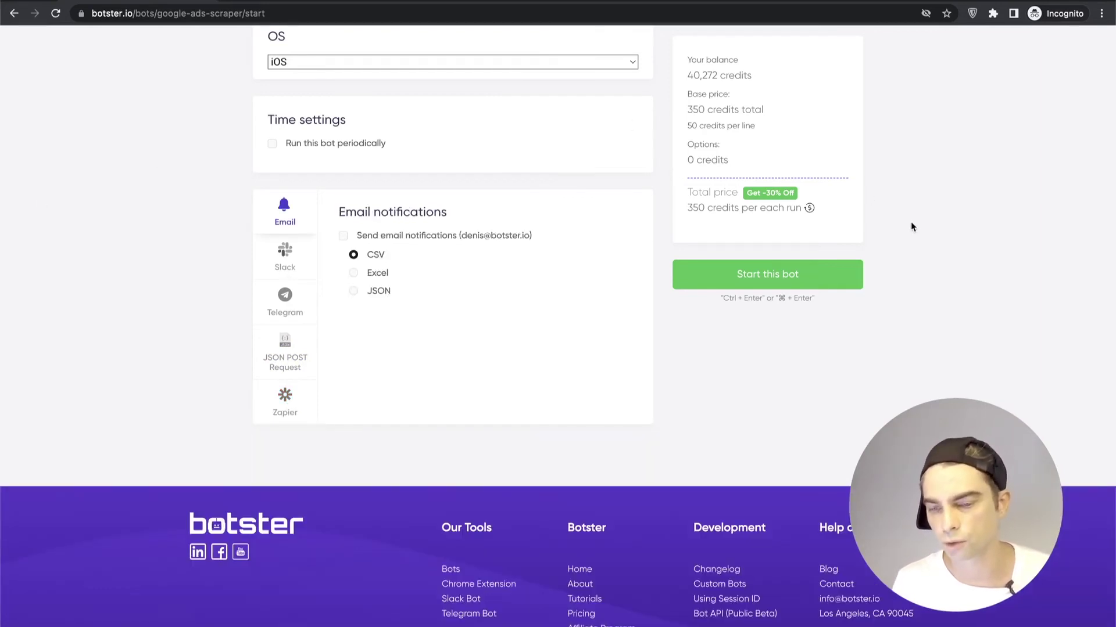
pyautogui.click(805, 281)
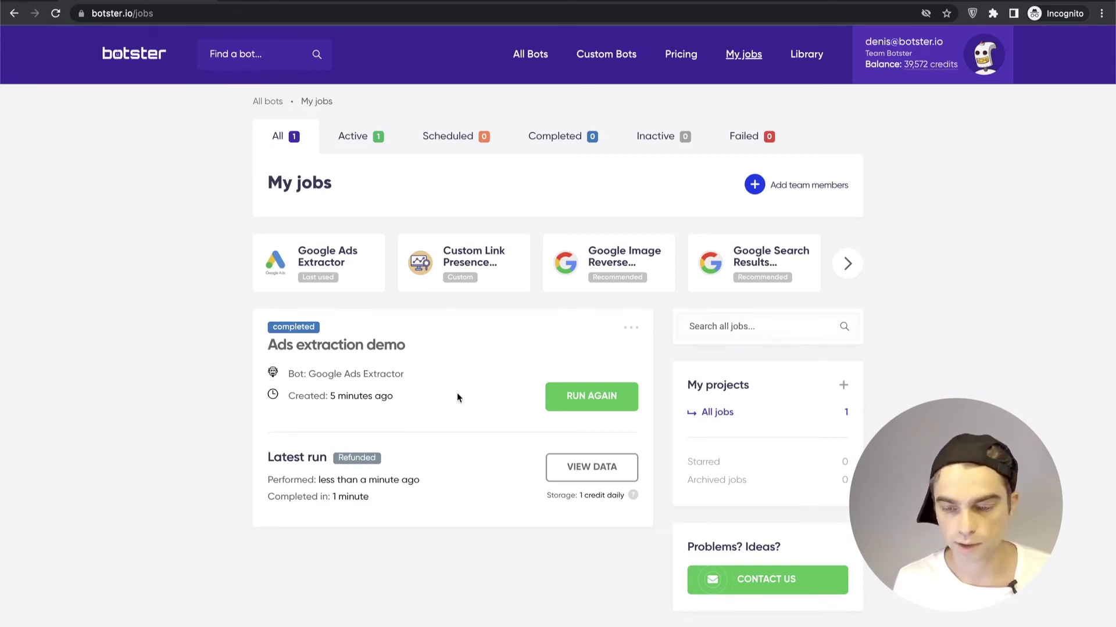
# Open VIEW DATA for the finished Ads extraction demo job
pyautogui.click(581, 465)
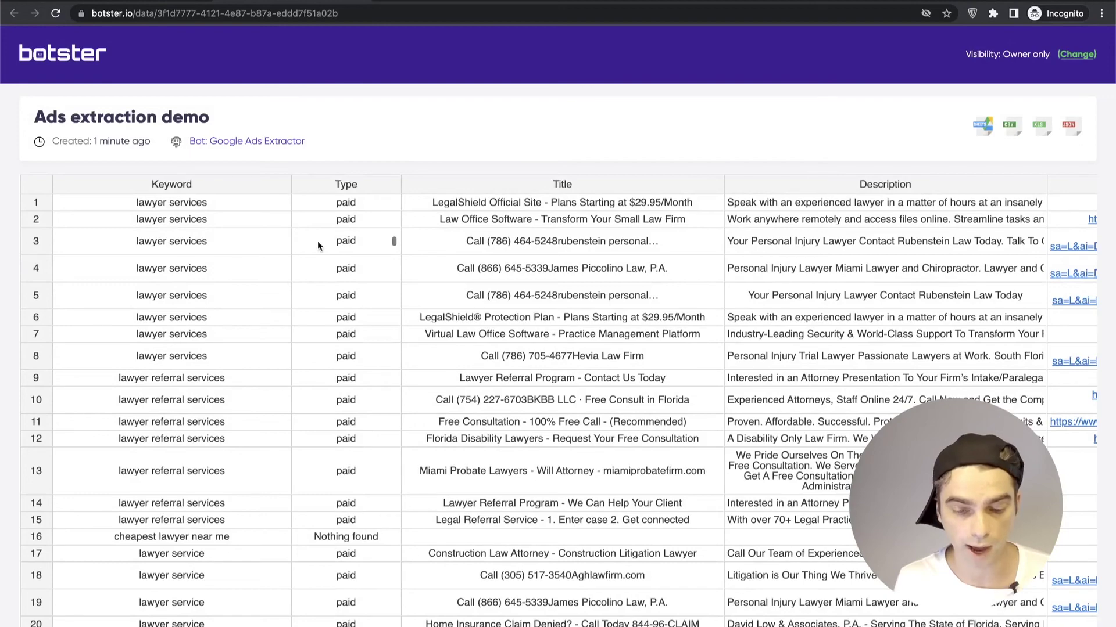
pyautogui.click(152, 541)
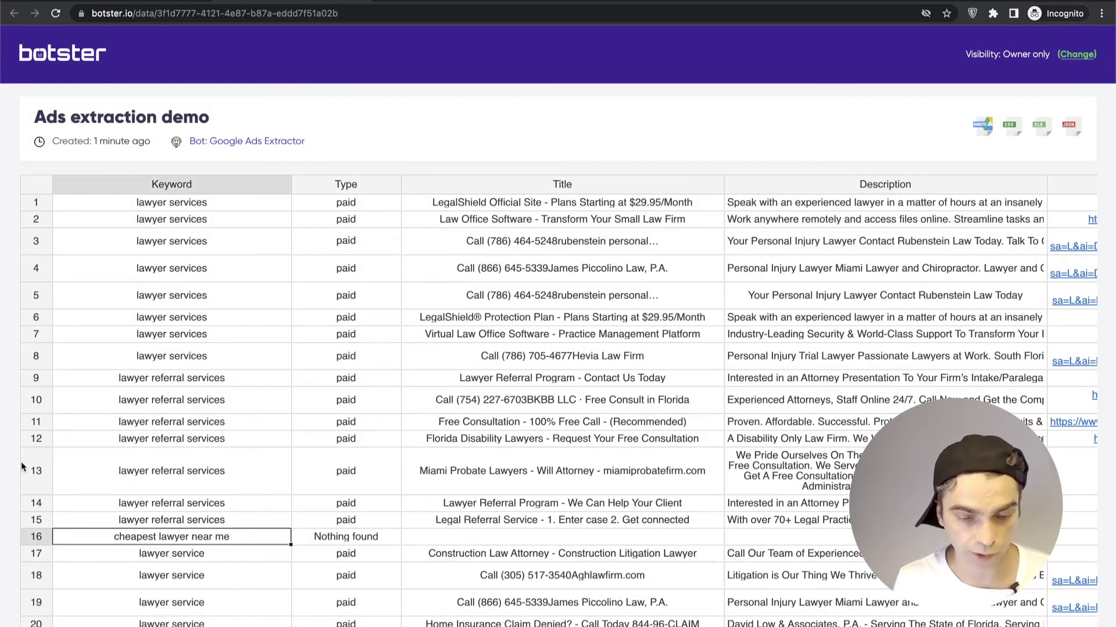
pyautogui.scroll(-4, 36, 473)
pyautogui.scroll(-5, 36, 473)
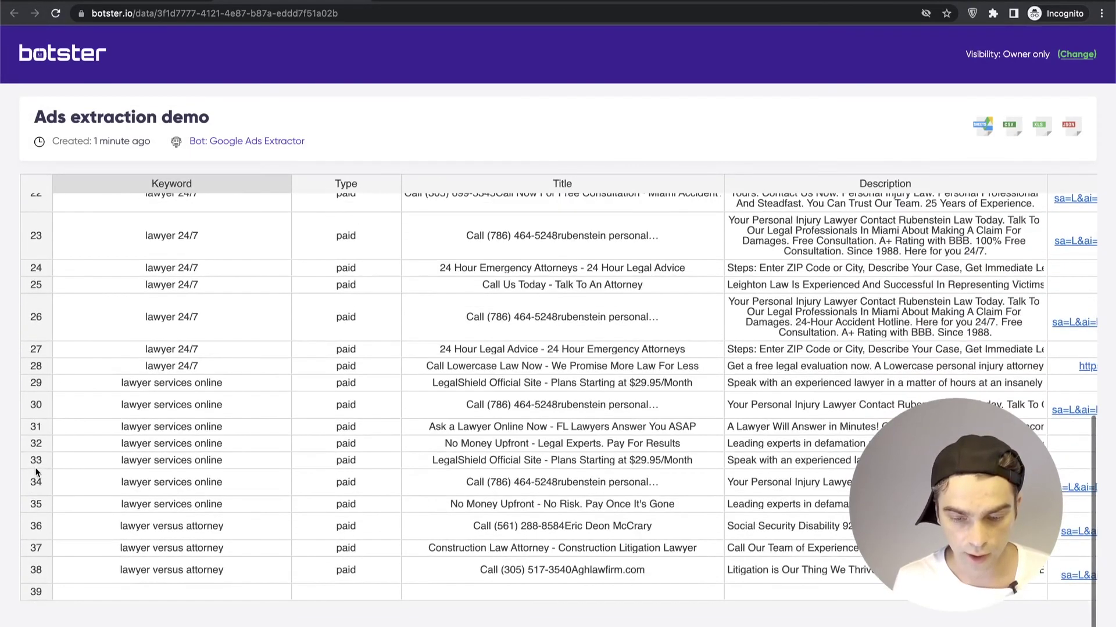
pyautogui.scroll(2, 36, 473)
pyautogui.scroll(7, 36, 474)
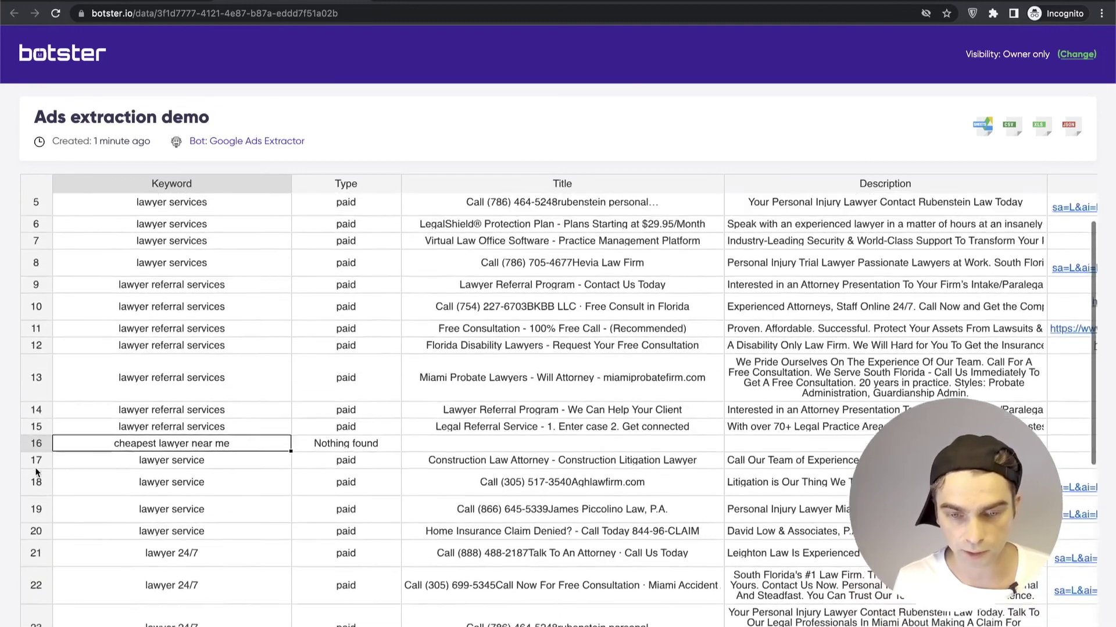
pyautogui.scroll(1, 36, 473)
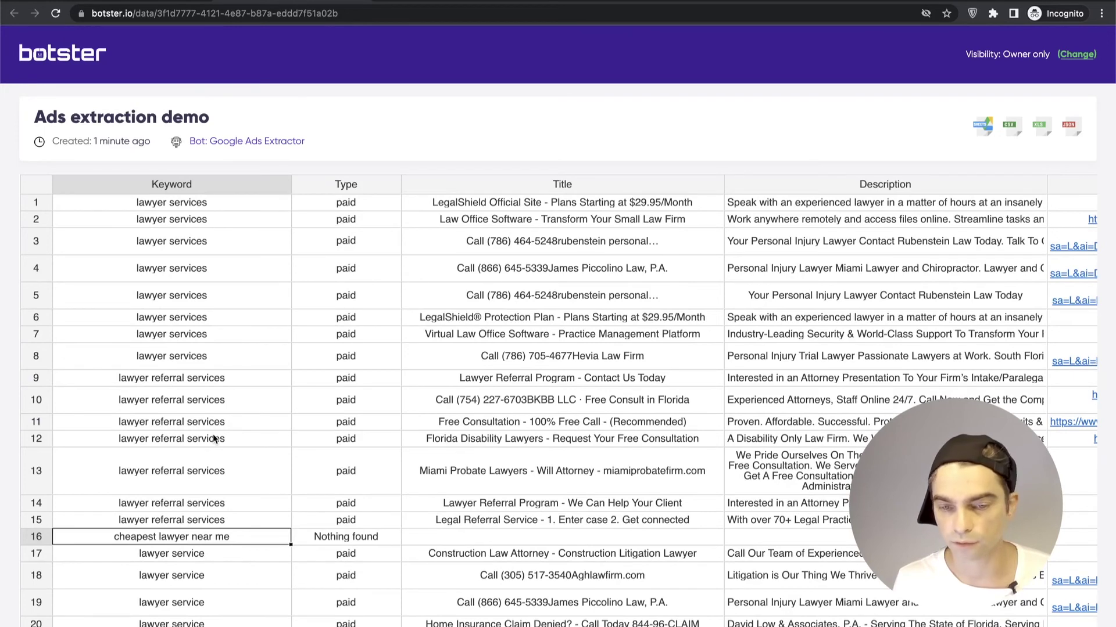
pyautogui.hscroll(2, 263, 294)
pyautogui.click(264, 294)
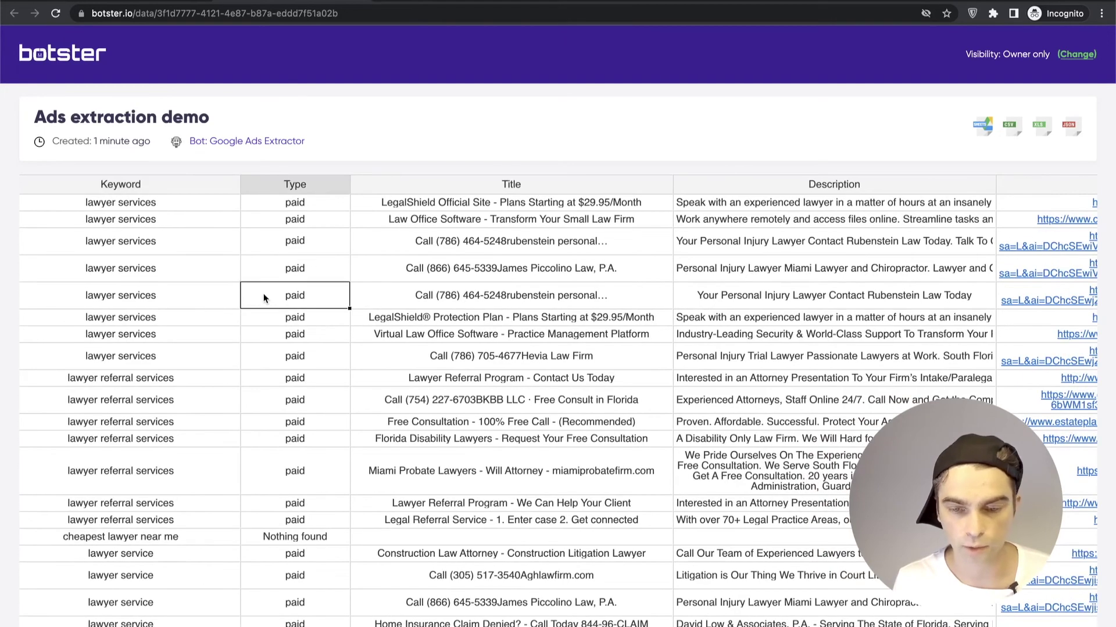
pyautogui.click(474, 293)
pyautogui.hscroll(4, 473, 290)
pyautogui.click(506, 296)
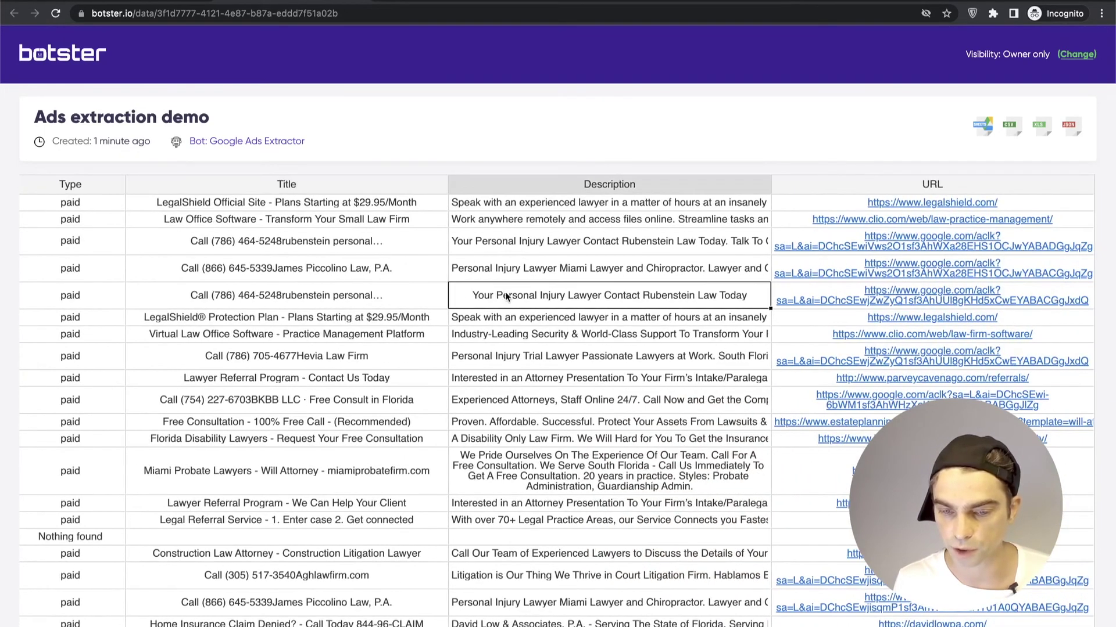
# Set the Ads extraction demo results to public and copy the share URL
pyautogui.click(1074, 58)
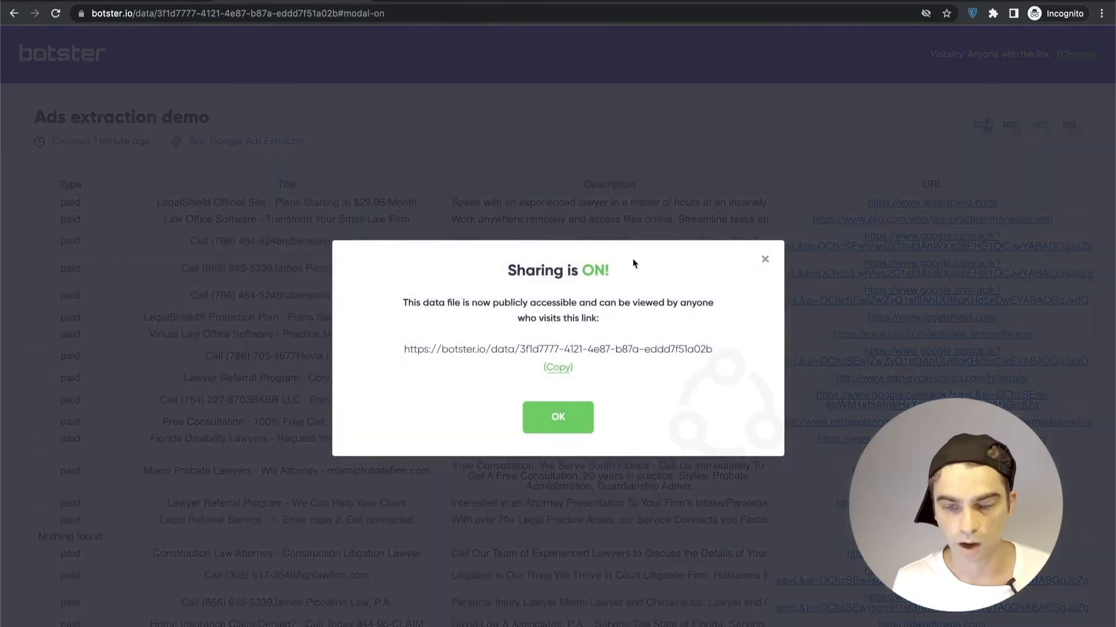
pyautogui.click(552, 351)
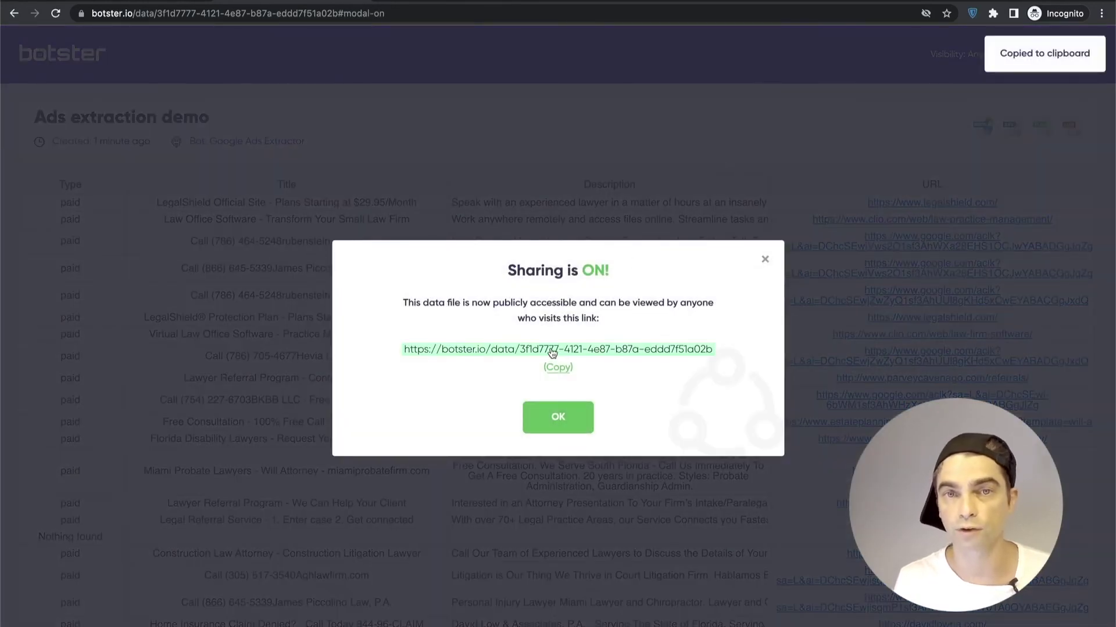